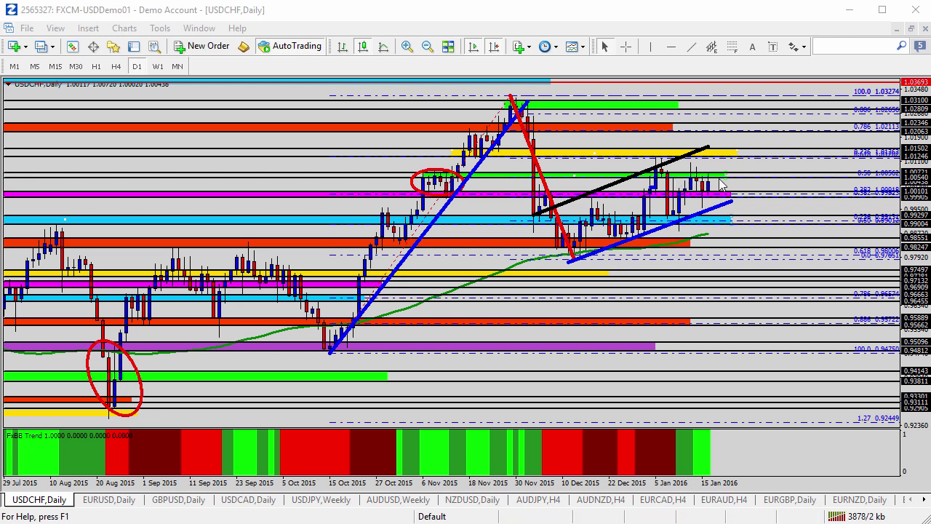
On the USDCHF daily chart, place an up arrow on the magenta zone and a down arrow on the green zone beside the latest candle.
{"action": "left_click", "coordinate": [408, 46]}
{"action": "left_click", "coordinate": [408, 46]}
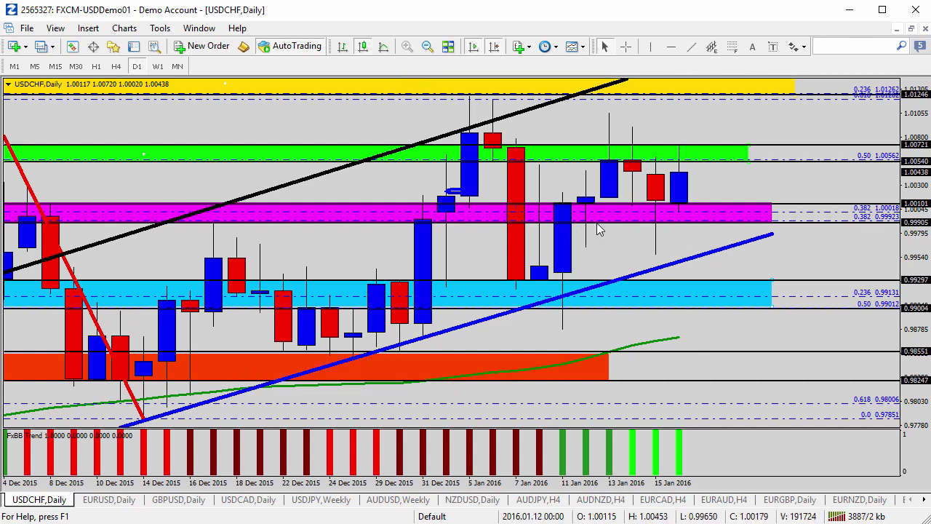
{"action": "left_click", "coordinate": [804, 48]}
{"action": "left_click", "coordinate": [814, 95]}
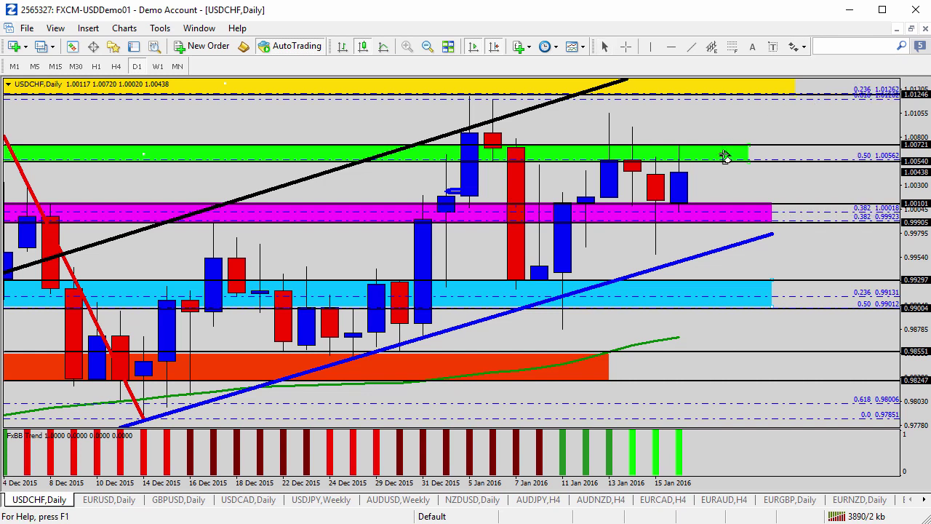
{"action": "left_click", "coordinate": [702, 204]}
{"action": "left_click", "coordinate": [798, 46]}
{"action": "left_click", "coordinate": [809, 115]}
{"action": "left_click", "coordinate": [702, 155]}
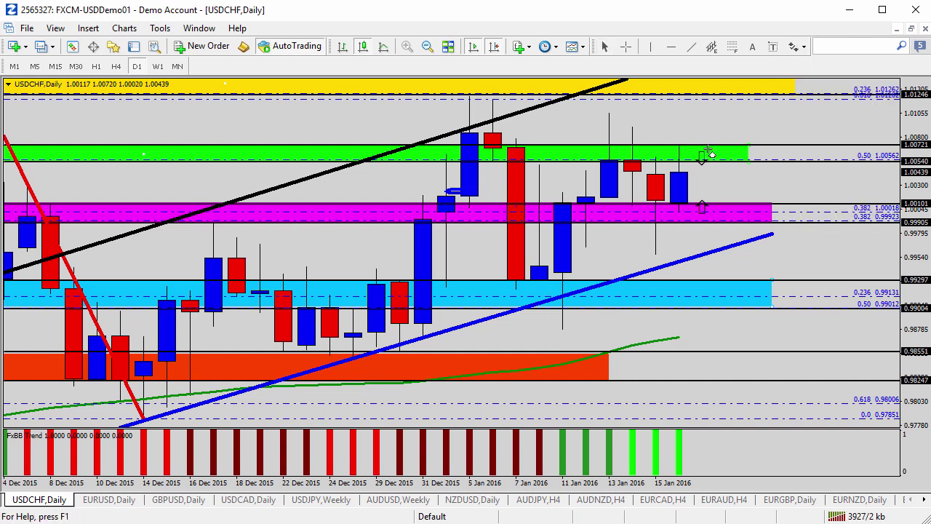
Add an up arrow at the green zone's upper edge and a down arrow at the yellow zone's lower edge.
{"action": "left_click", "coordinate": [803, 47]}
{"action": "left_click", "coordinate": [809, 113]}
{"action": "left_click", "coordinate": [800, 46]}
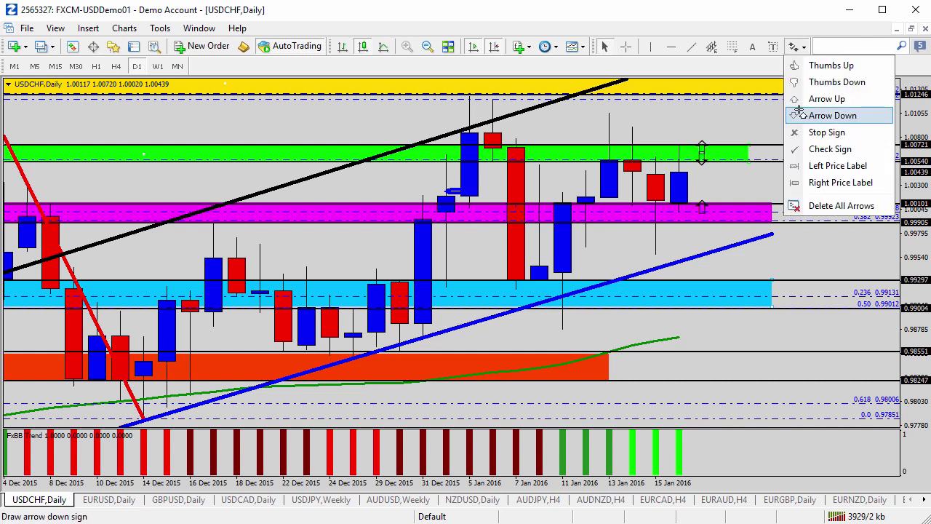
{"action": "left_click", "coordinate": [809, 115]}
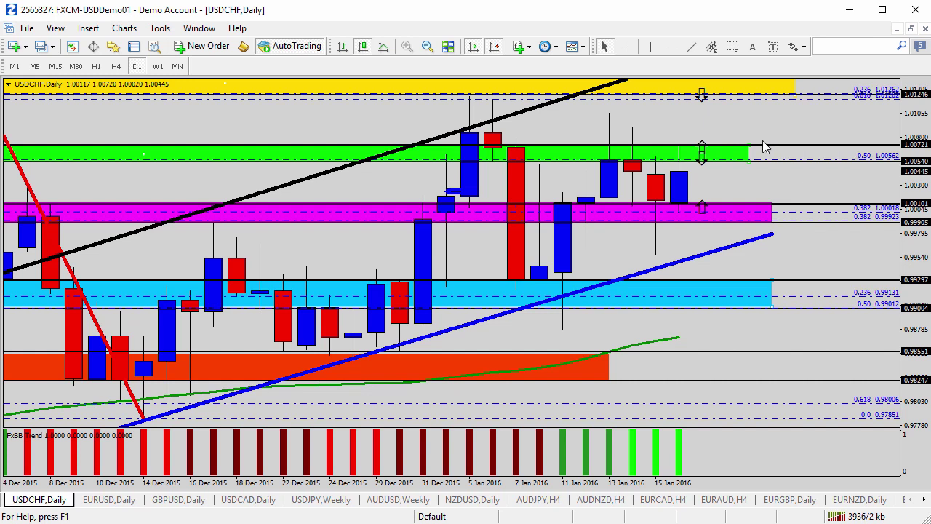
Place a down arrow at the magenta zone's lower edge and an up arrow on the light-blue zone beneath it.
{"action": "left_click_drag", "start_coordinate": [911, 140], "coordinate": [917, 152]}
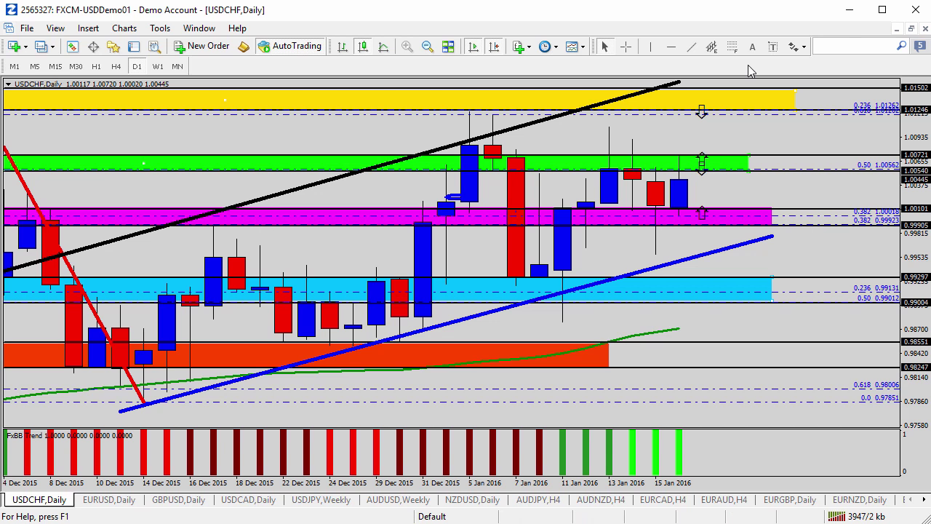
{"action": "left_click", "coordinate": [798, 46]}
{"action": "left_click", "coordinate": [833, 116]}
{"action": "left_click", "coordinate": [703, 218]}
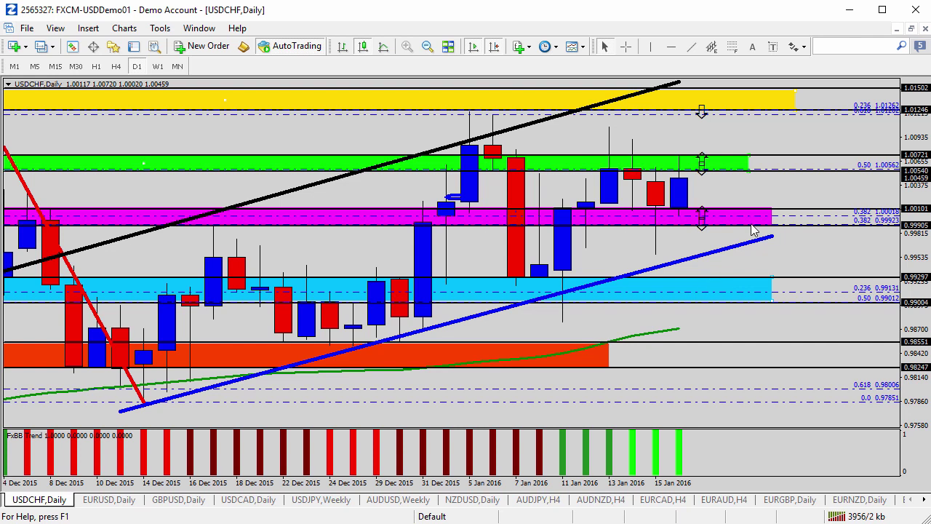
{"action": "left_click", "coordinate": [794, 45]}
{"action": "left_click", "coordinate": [800, 99]}
{"action": "left_click", "coordinate": [702, 285]}
Review the USDCHF price action around the marked zones on the H4 timeframe.
{"action": "left_click", "coordinate": [115, 66]}
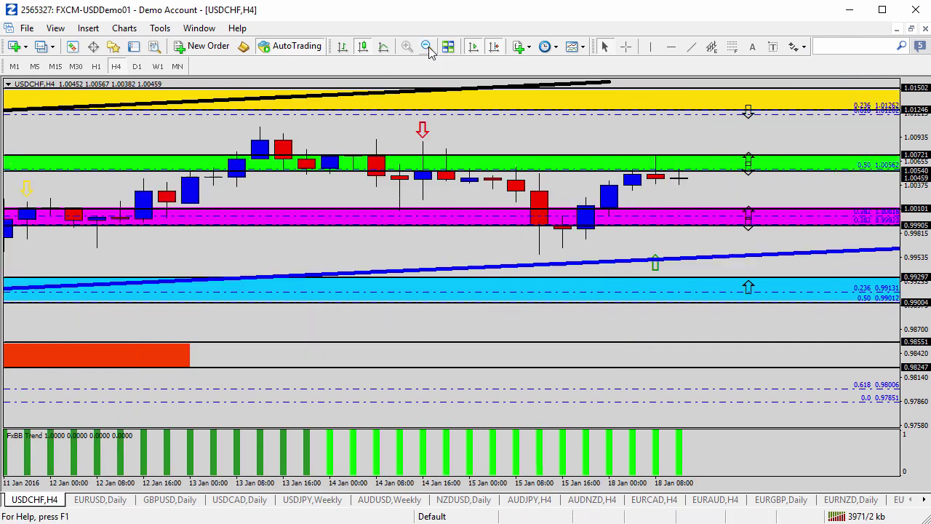
{"action": "left_click", "coordinate": [427, 47]}
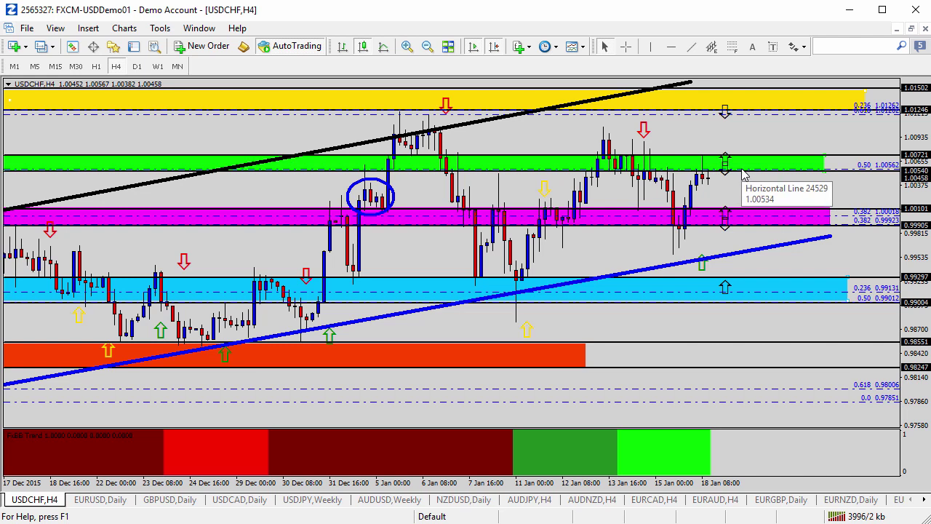
On the EURUSD daily chart, realign the red and blue descending channel lines and extend both past the latest candle.
{"action": "left_click", "coordinate": [102, 499]}
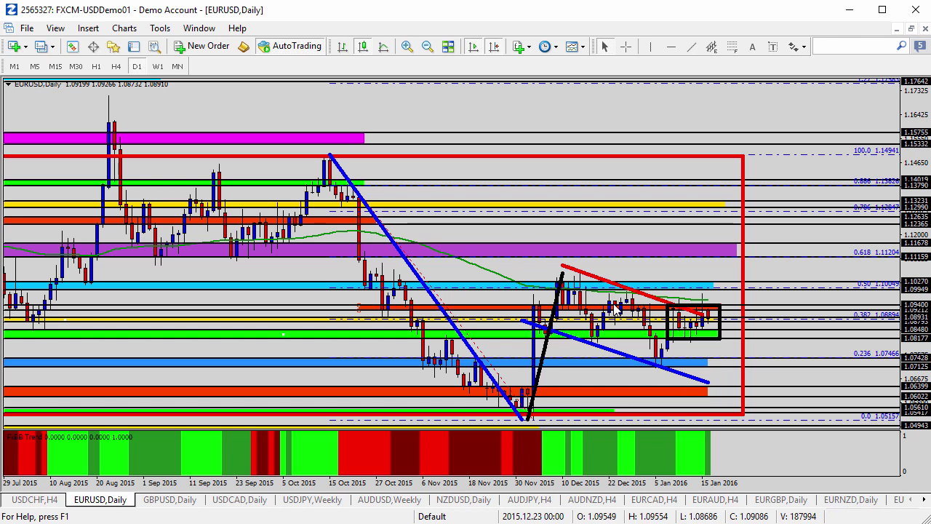
{"action": "left_click_drag", "start_coordinate": [561, 267], "coordinate": [562, 271]}
{"action": "left_click_drag", "start_coordinate": [706, 315], "coordinate": [757, 330]}
{"action": "left_click_drag", "start_coordinate": [707, 386], "coordinate": [766, 386]}
{"action": "left_click_drag", "start_coordinate": [644, 356], "coordinate": [638, 361]}
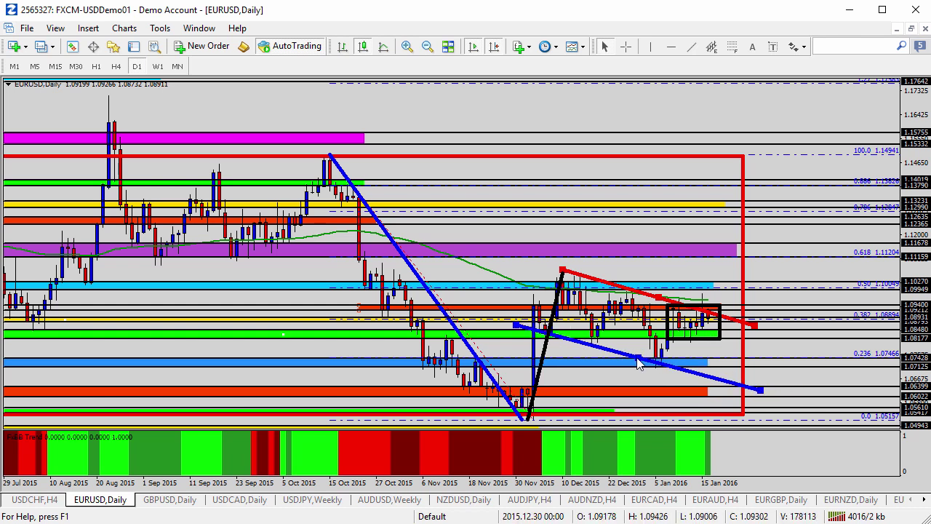
Extend the red descending trendline further forward, beyond the edge of the large red rectangle.
{"action": "double_click", "coordinate": [758, 327]}
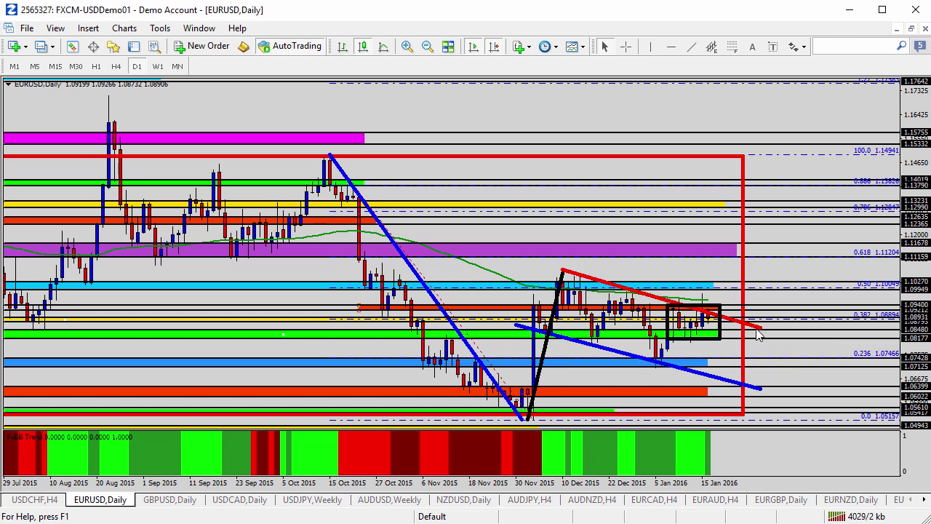
{"action": "left_click_drag", "start_coordinate": [757, 329], "coordinate": [812, 345]}
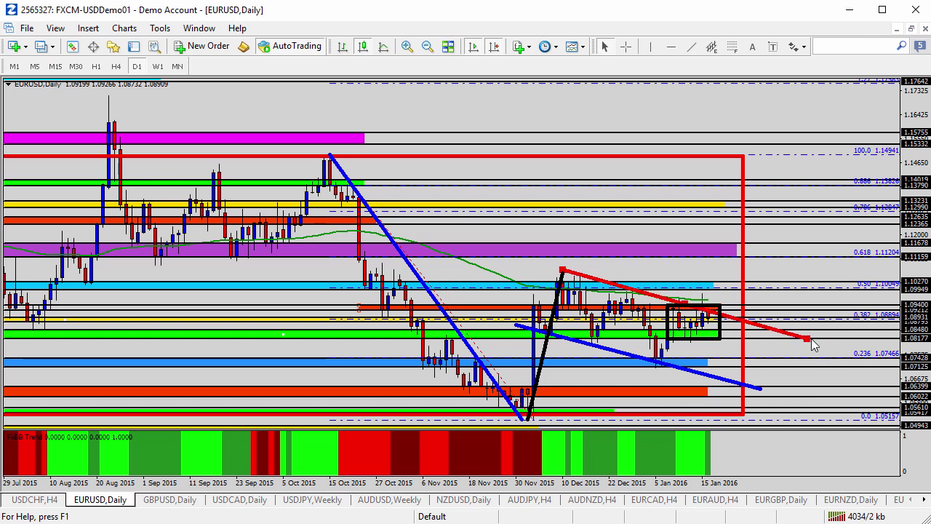
{"action": "left_click_drag", "start_coordinate": [811, 345], "coordinate": [821, 350]}
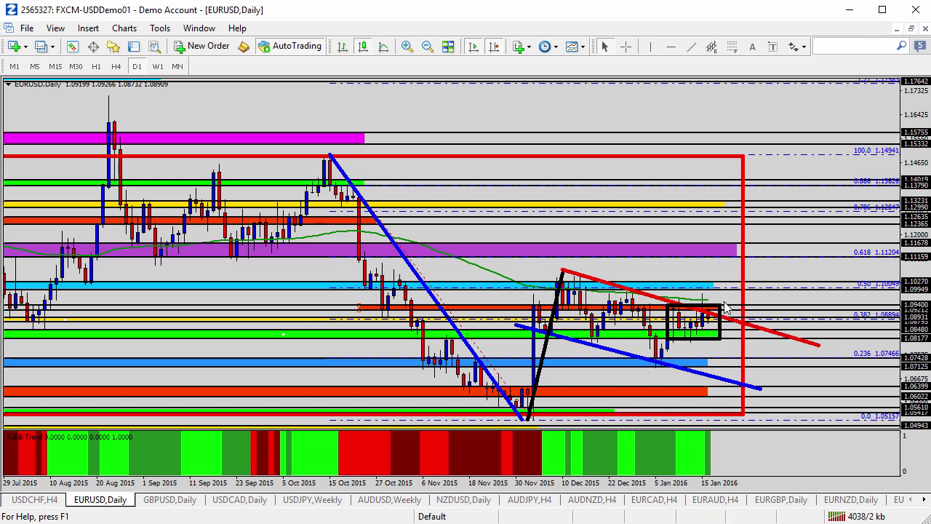
Widen the black range rectangle by one daily candle toward the earlier dates, keeping its top and bottom levels.
{"action": "left_click", "coordinate": [407, 45]}
{"action": "left_click", "coordinate": [407, 46]}
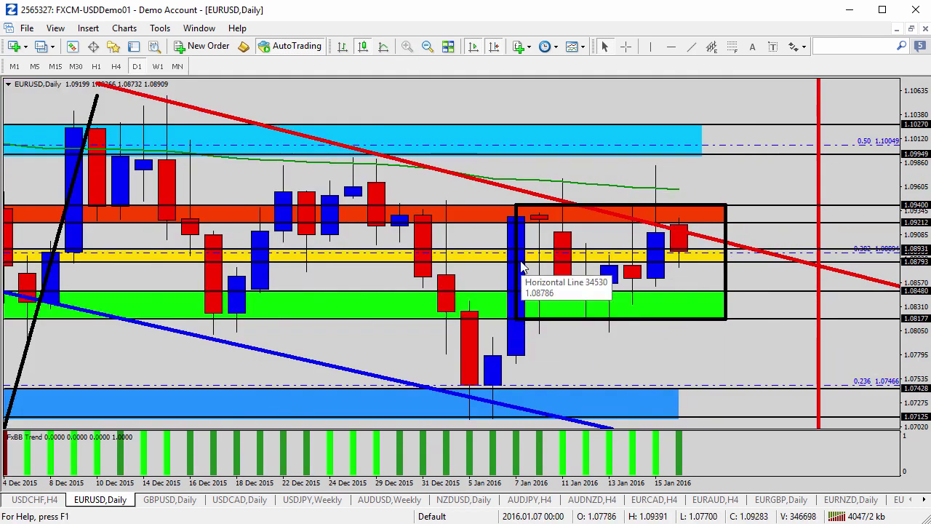
{"action": "double_click", "coordinate": [620, 264]}
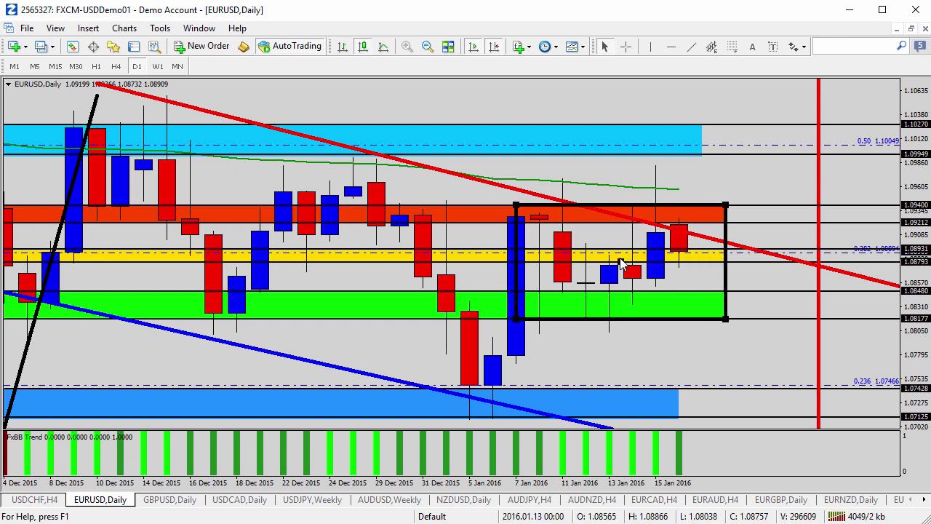
{"action": "left_click_drag", "start_coordinate": [508, 326], "coordinate": [489, 321]}
{"action": "double_click", "coordinate": [613, 262]}
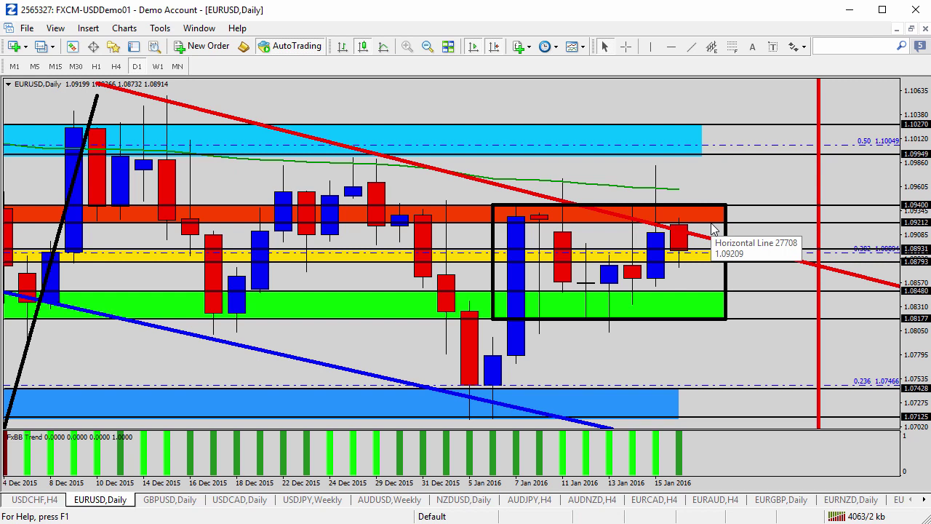
Place a down arrow on the orange-red zone beside the latest candle and an up arrow at the zone's upper edge.
{"action": "left_click", "coordinate": [800, 47]}
{"action": "left_click", "coordinate": [815, 115]}
{"action": "left_click", "coordinate": [701, 215]}
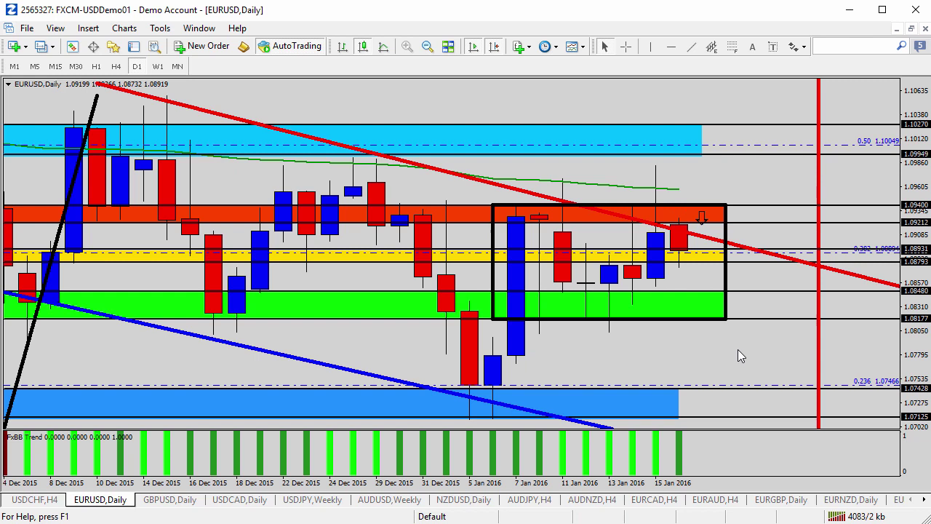
{"action": "left_click", "coordinate": [799, 48]}
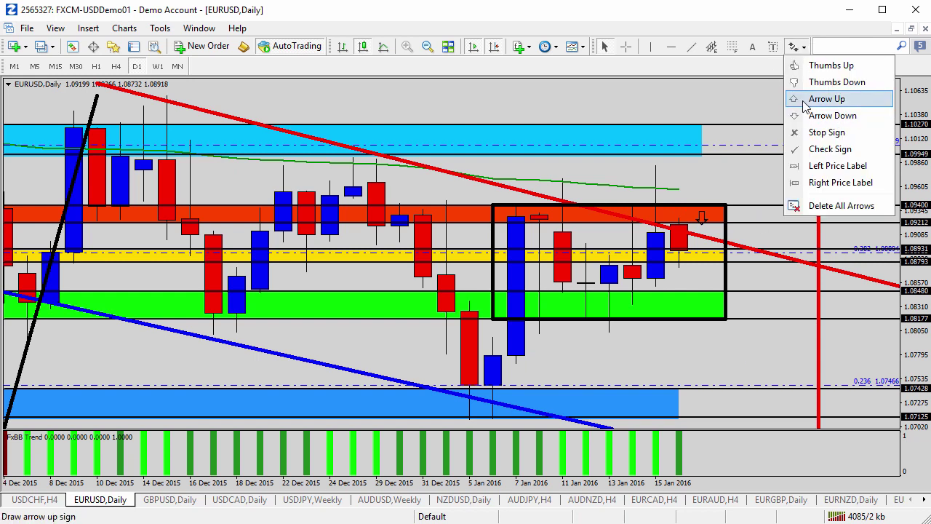
{"action": "left_click", "coordinate": [809, 97]}
{"action": "left_click", "coordinate": [701, 195]}
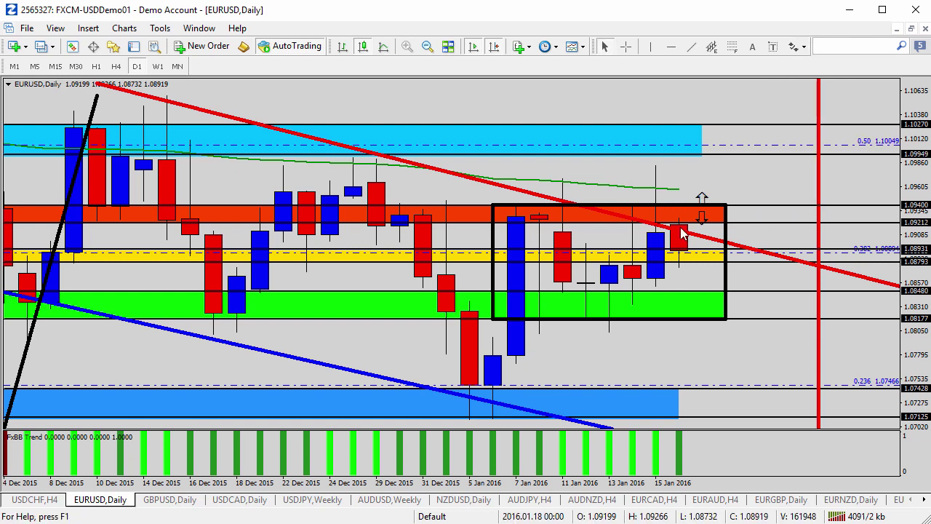
Extend the light-blue zone at 1.09949–1.10270 past the latest candle and mark its lower edge with a down arrow.
{"action": "left_click_drag", "start_coordinate": [702, 163], "coordinate": [781, 153]}
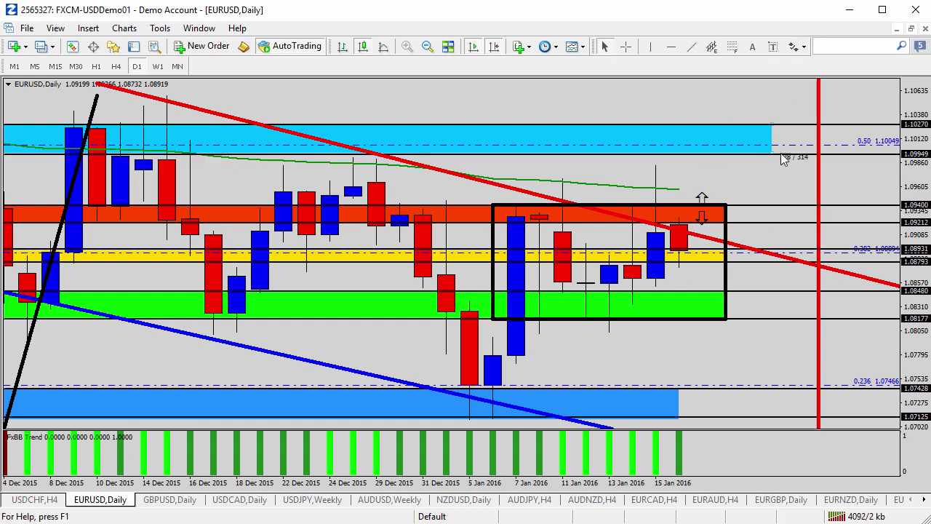
{"action": "left_click", "coordinate": [801, 47]}
{"action": "left_click", "coordinate": [811, 116]}
{"action": "left_click", "coordinate": [699, 149]}
Place an up arrow at the green zone's upper edge and a down arrow just below its lower edge.
{"action": "left_click", "coordinate": [794, 47]}
{"action": "left_click", "coordinate": [811, 99]}
{"action": "left_click", "coordinate": [700, 292]}
{"action": "left_click", "coordinate": [794, 47]}
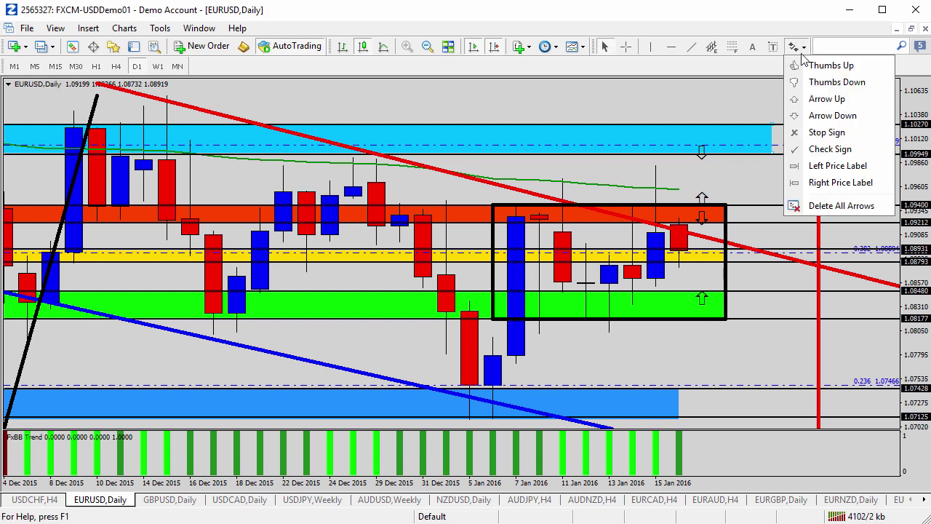
{"action": "left_click", "coordinate": [807, 98]}
{"action": "left_click", "coordinate": [701, 320]}
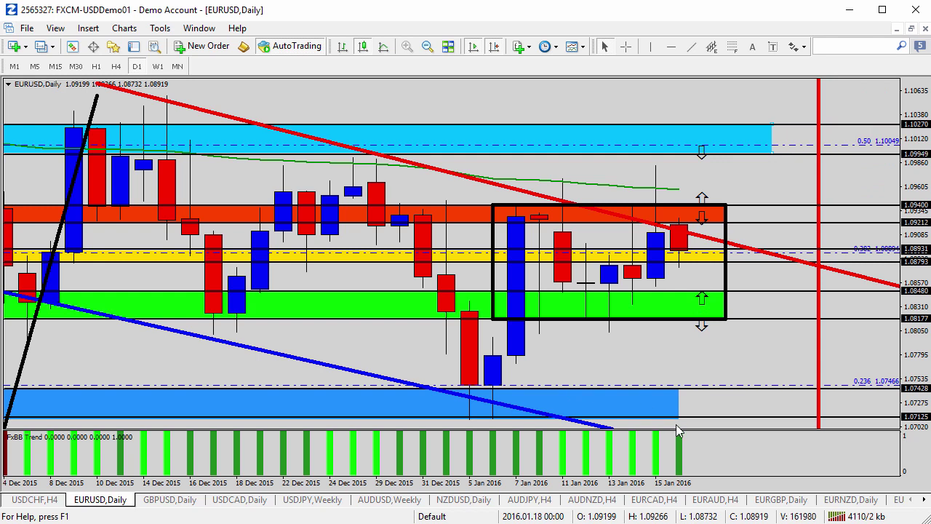
Extend the blue zone at 1.07125–1.07428 past the latest candle and mark its upper edge with an up arrow.
{"action": "left_click_drag", "start_coordinate": [678, 422], "coordinate": [794, 420]}
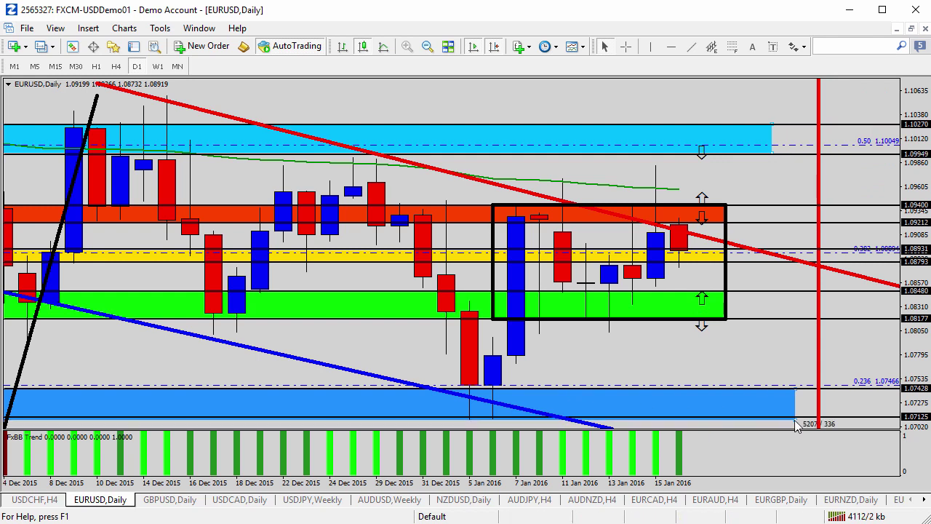
{"action": "left_click", "coordinate": [799, 45]}
{"action": "left_click", "coordinate": [801, 95]}
{"action": "left_click", "coordinate": [701, 391]}
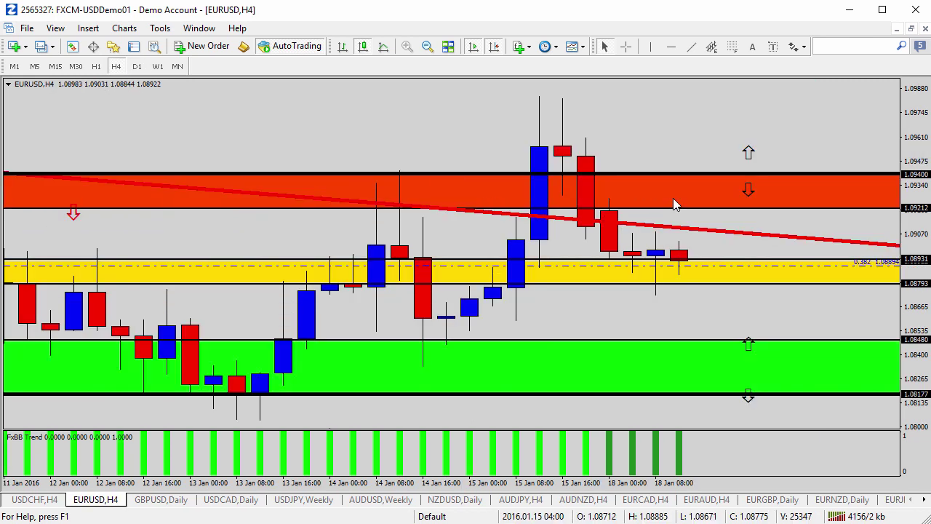
On the EURUSD H4 chart, place an up arrow and a down arrow on the yellow zone beside the latest candle.
{"action": "left_click", "coordinate": [430, 46]}
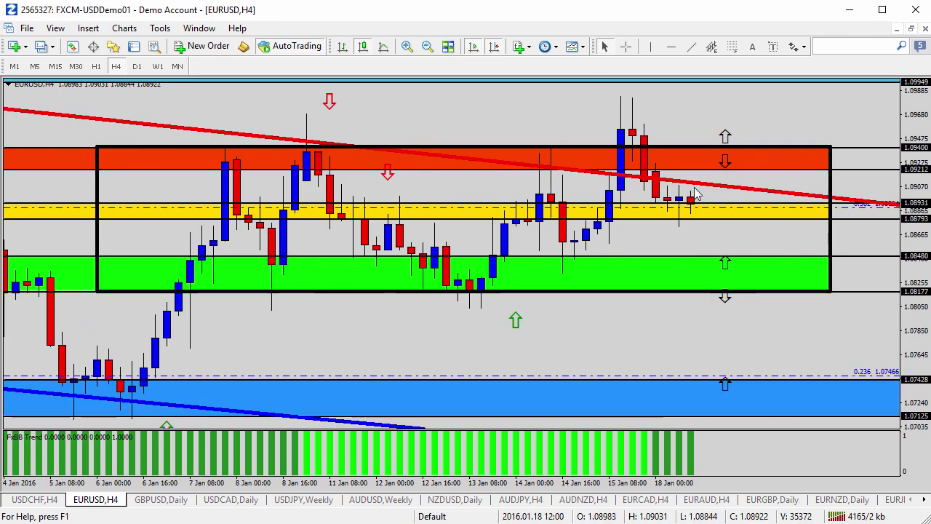
{"action": "left_click", "coordinate": [804, 47]}
{"action": "left_click", "coordinate": [815, 98]}
{"action": "left_click", "coordinate": [726, 209]}
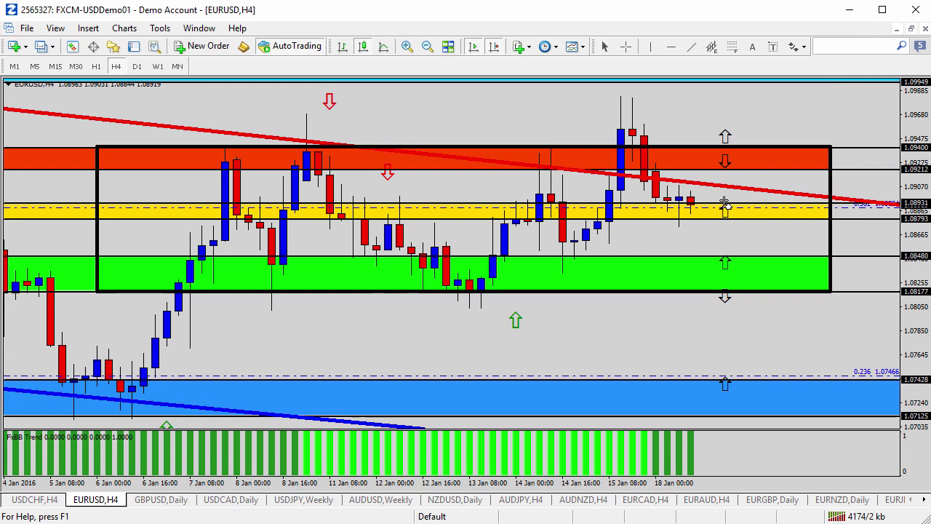
{"action": "left_click", "coordinate": [804, 46]}
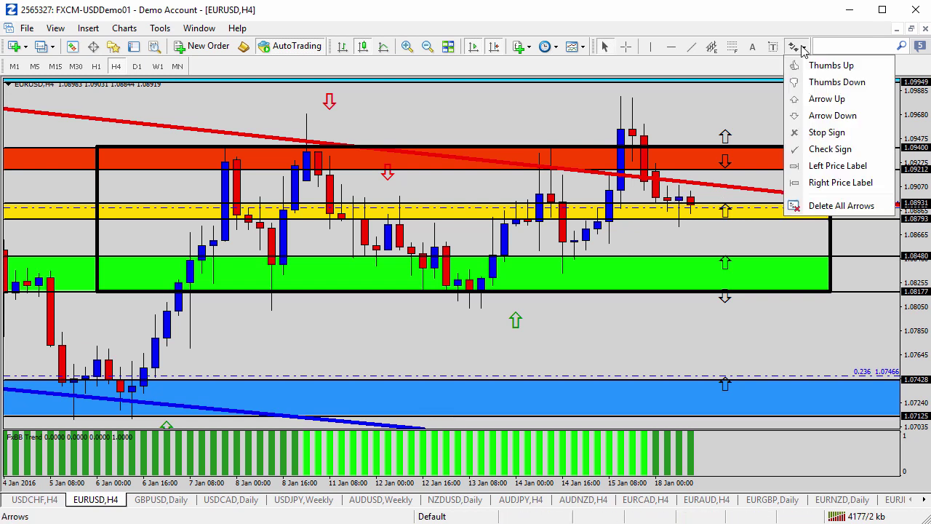
{"action": "left_click", "coordinate": [806, 114]}
{"action": "left_click", "coordinate": [726, 212]}
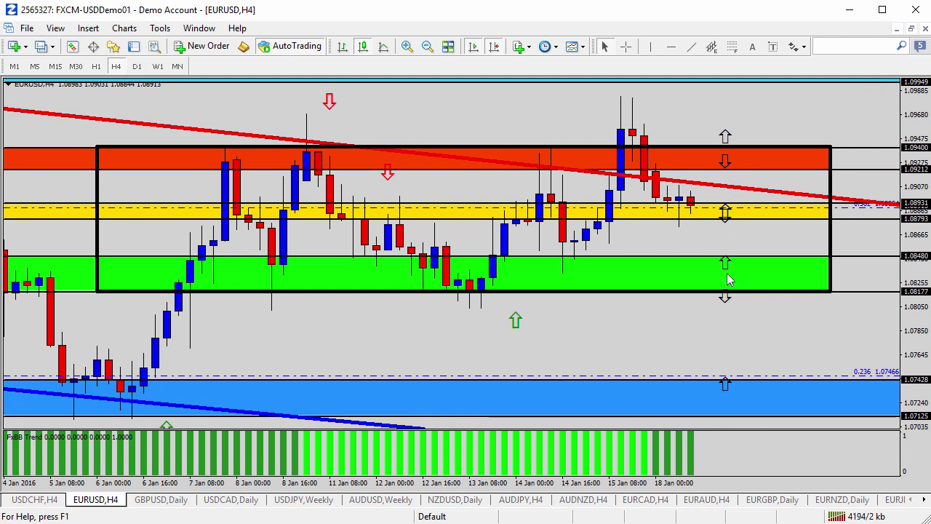
Open the GBPUSD chart and examine its downtrend on the weekly and daily timeframes.
{"action": "left_click", "coordinate": [161, 499]}
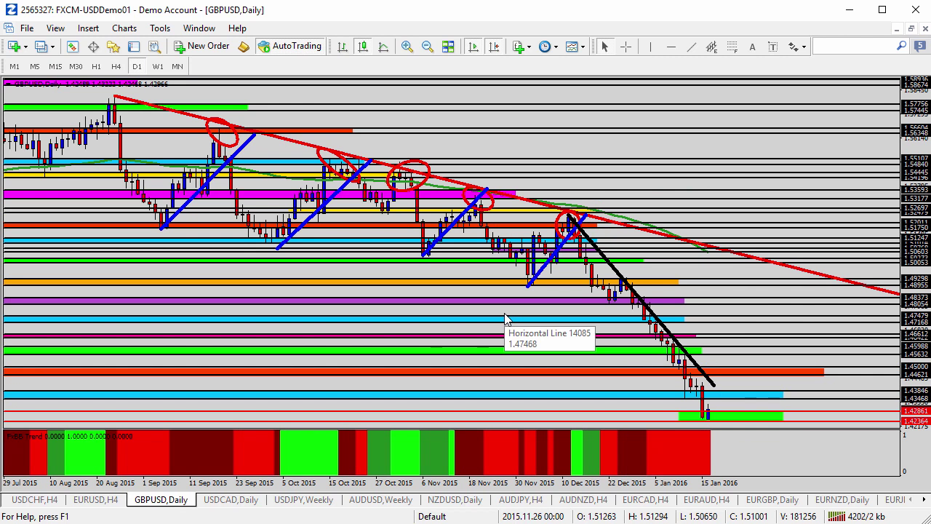
{"action": "left_click", "coordinate": [158, 66]}
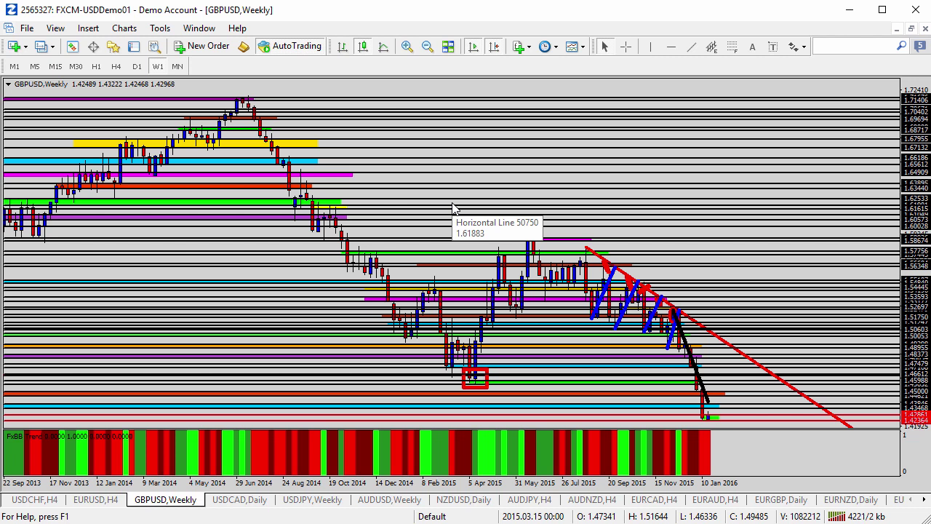
{"action": "left_click", "coordinate": [137, 66]}
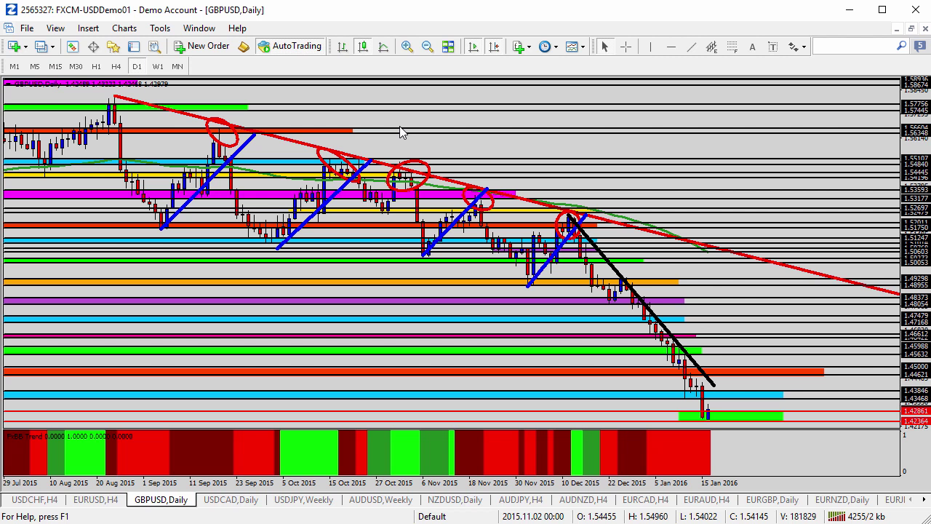
Switch GBPUSD to the H4 timeframe and place a down arrow at the lower edge of the light-blue zone above price.
{"action": "left_click", "coordinate": [117, 66]}
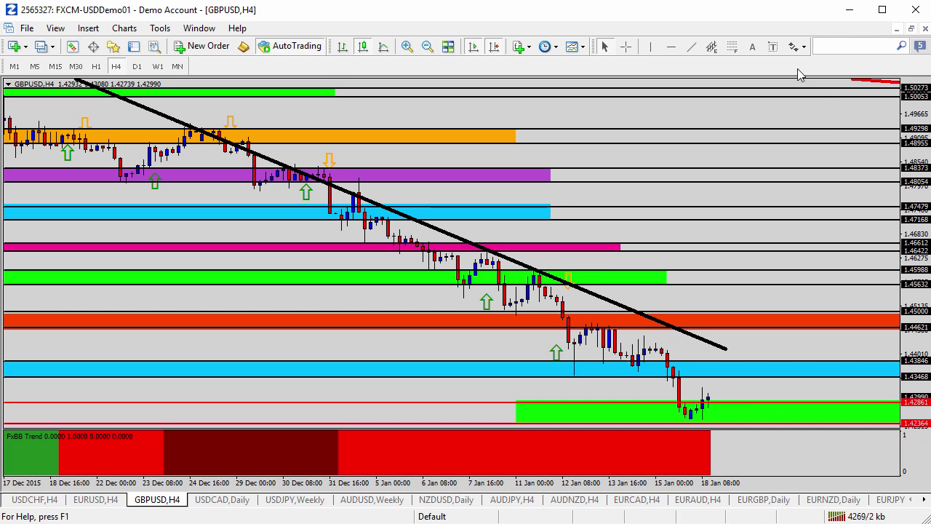
{"action": "left_click", "coordinate": [799, 47]}
{"action": "left_click", "coordinate": [809, 114]}
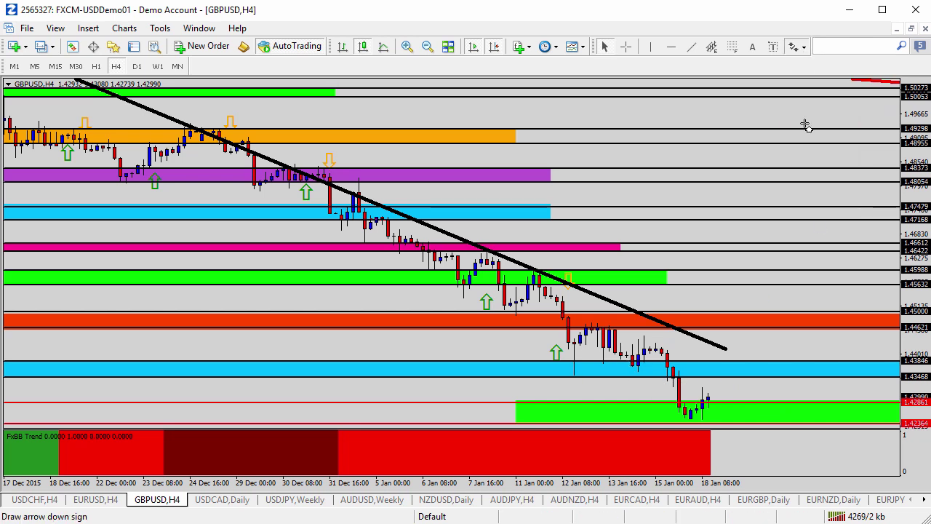
{"action": "left_click", "coordinate": [722, 369]}
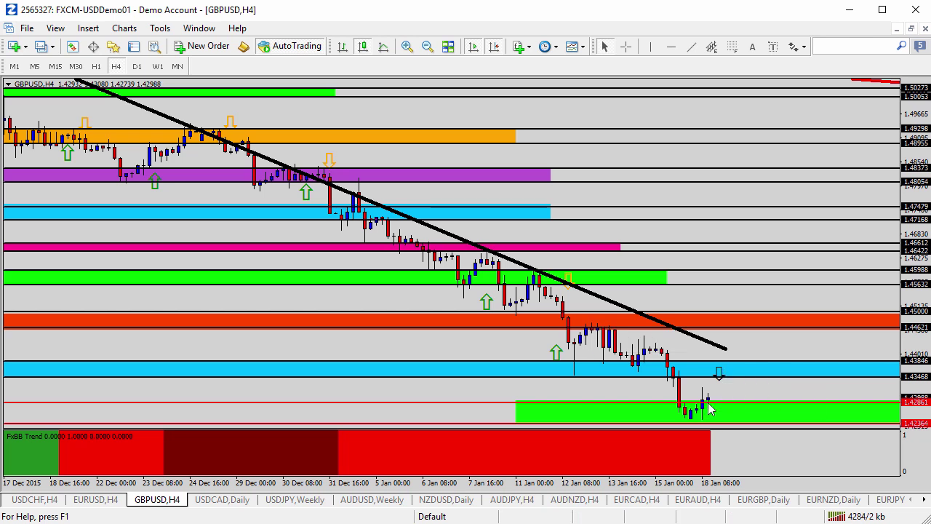
Place an up arrow on the green zone beside the latest GBPUSD candle and a down arrow at the zone's lower edge.
{"action": "left_click", "coordinate": [800, 46]}
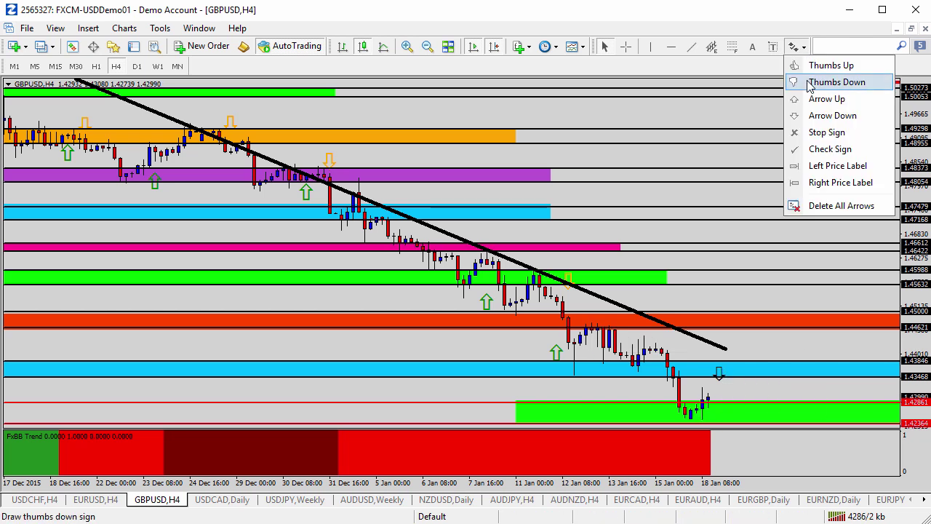
{"action": "left_click", "coordinate": [812, 96]}
{"action": "left_click", "coordinate": [726, 403]}
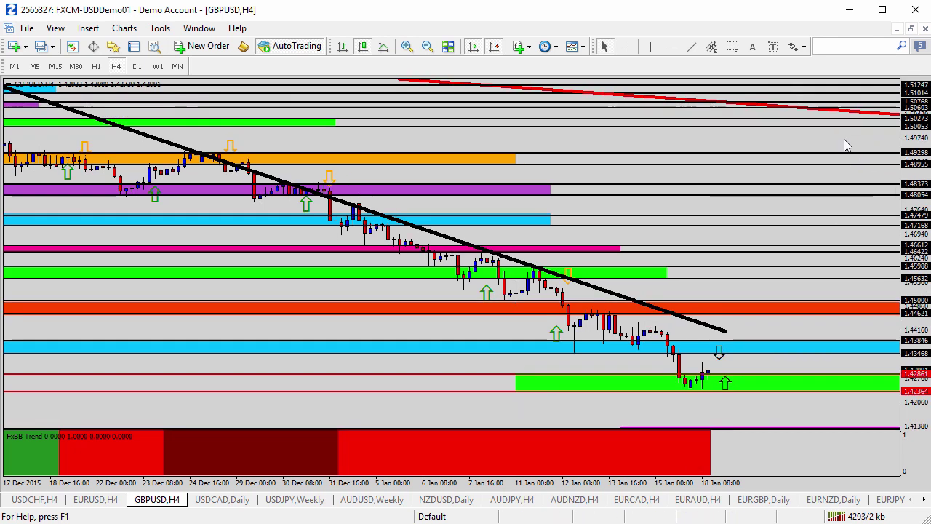
{"action": "left_click", "coordinate": [800, 46]}
{"action": "left_click", "coordinate": [812, 115]}
{"action": "left_click", "coordinate": [725, 384]}
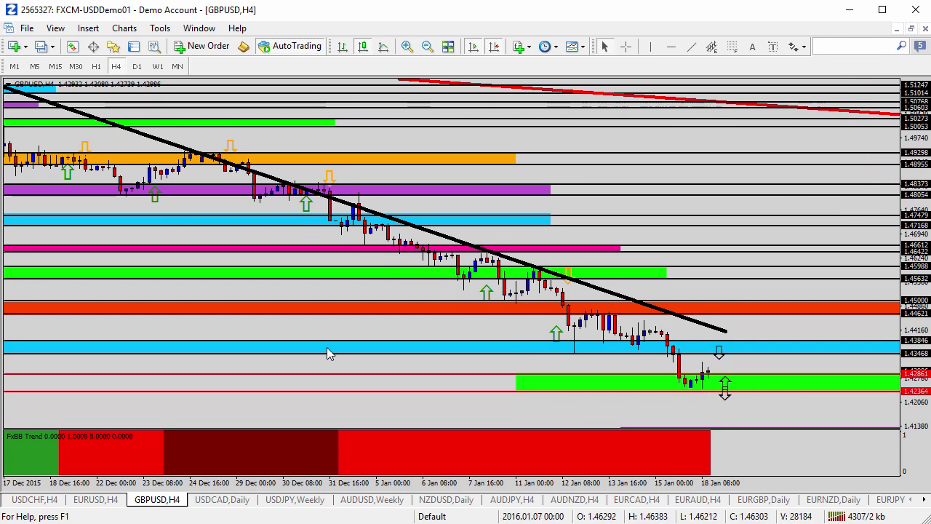
Open the USDCAD chart on the H4 timeframe and delete the small dark rectangle inside the magenta zone.
{"action": "left_click", "coordinate": [228, 501]}
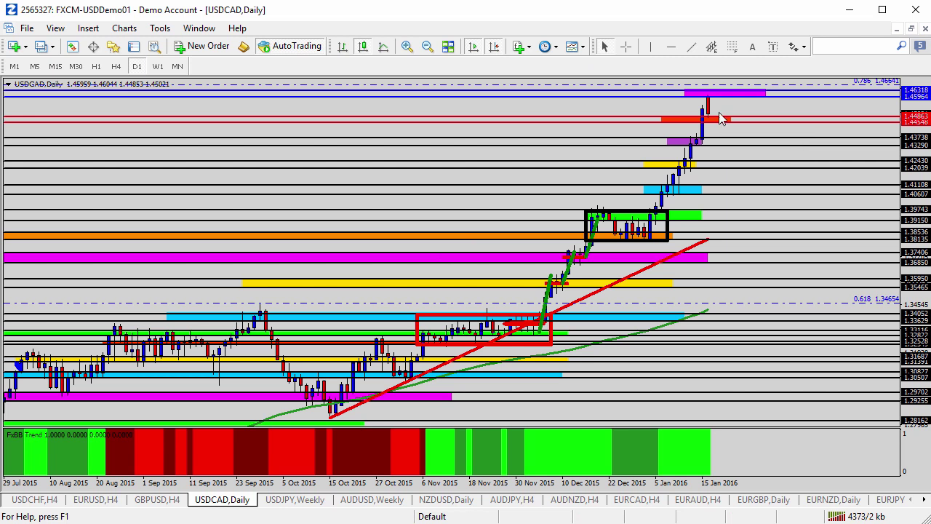
{"action": "left_click", "coordinate": [409, 47]}
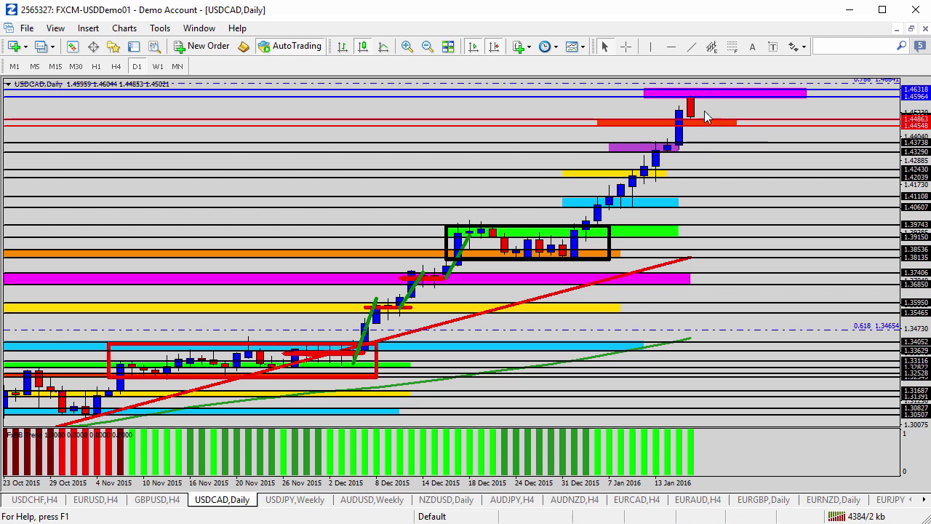
{"action": "left_click", "coordinate": [117, 66]}
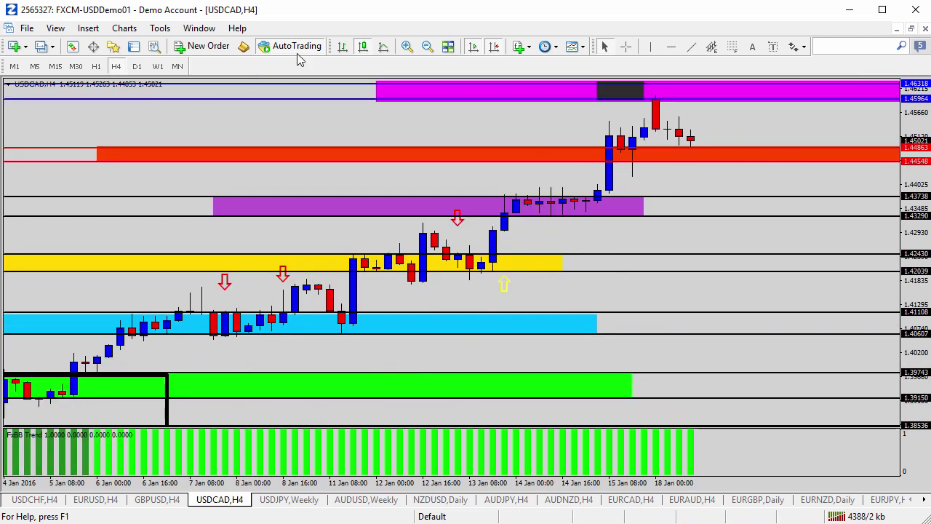
{"action": "left_click", "coordinate": [426, 46]}
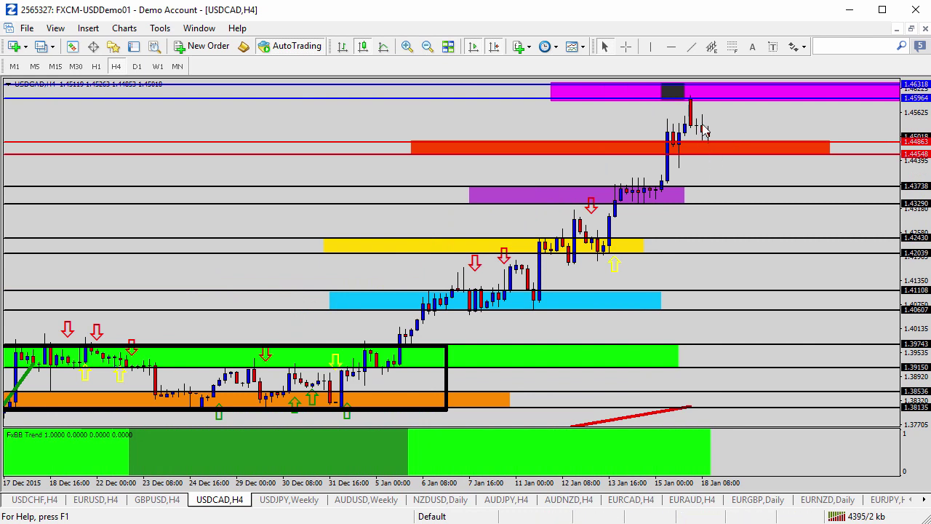
{"action": "right_click", "coordinate": [676, 95]}
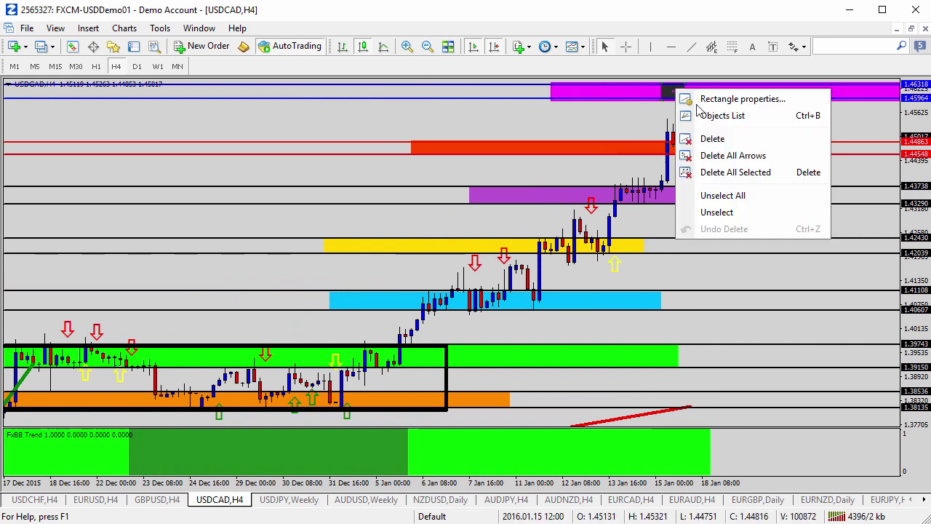
{"action": "left_click", "coordinate": [712, 138]}
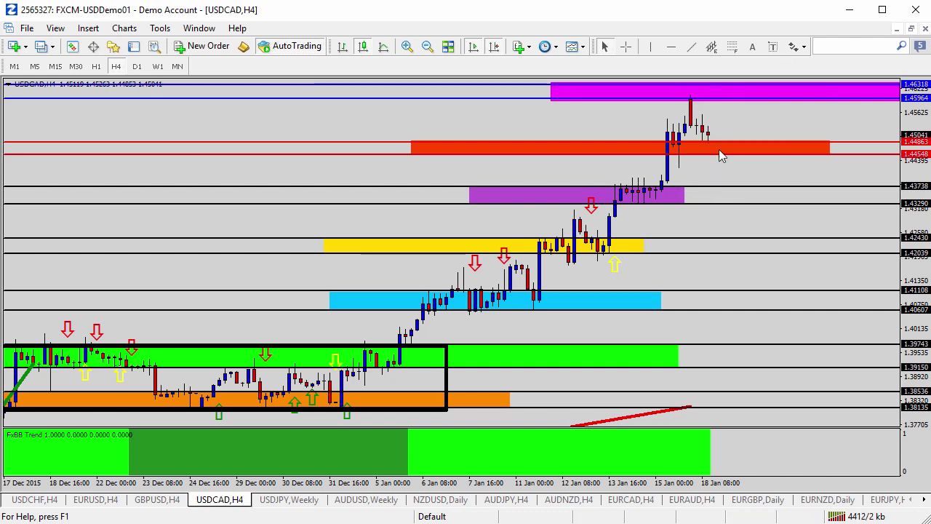
Mark the red zone with an up arrow and a down arrow, and the magenta zone's lower edge with a down arrow.
{"action": "left_click", "coordinate": [799, 47]}
{"action": "left_click", "coordinate": [798, 99]}
{"action": "left_click", "coordinate": [730, 140]}
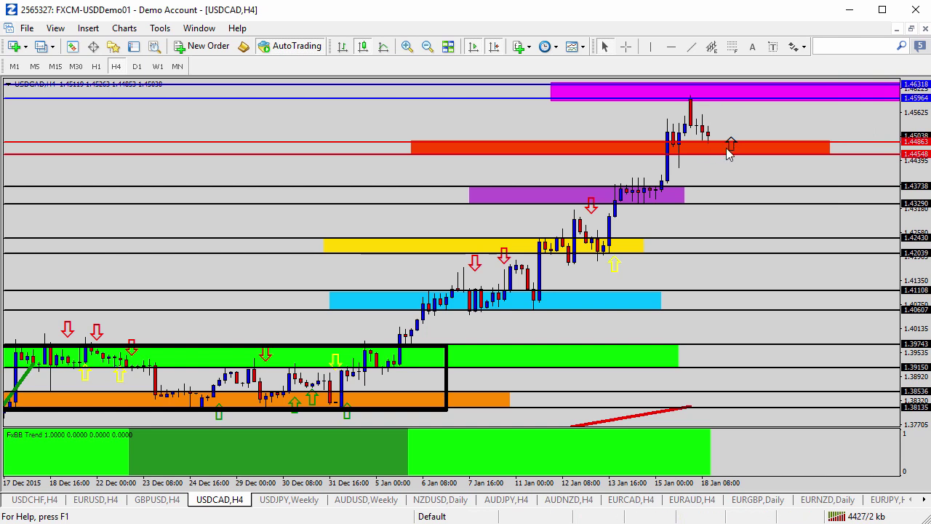
{"action": "left_click", "coordinate": [804, 48]}
{"action": "left_click", "coordinate": [827, 132]}
{"action": "left_click", "coordinate": [804, 47]}
{"action": "left_click", "coordinate": [828, 114]}
{"action": "left_click", "coordinate": [732, 144]}
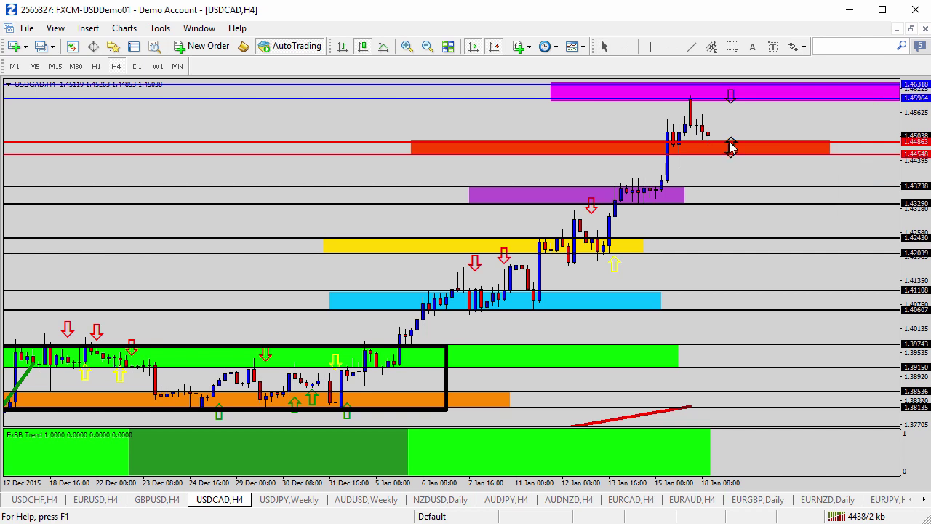
Extend the purple zone at 1.43290–1.43738 past the latest candle and place an up arrow on it.
{"action": "double_click", "coordinate": [675, 193]}
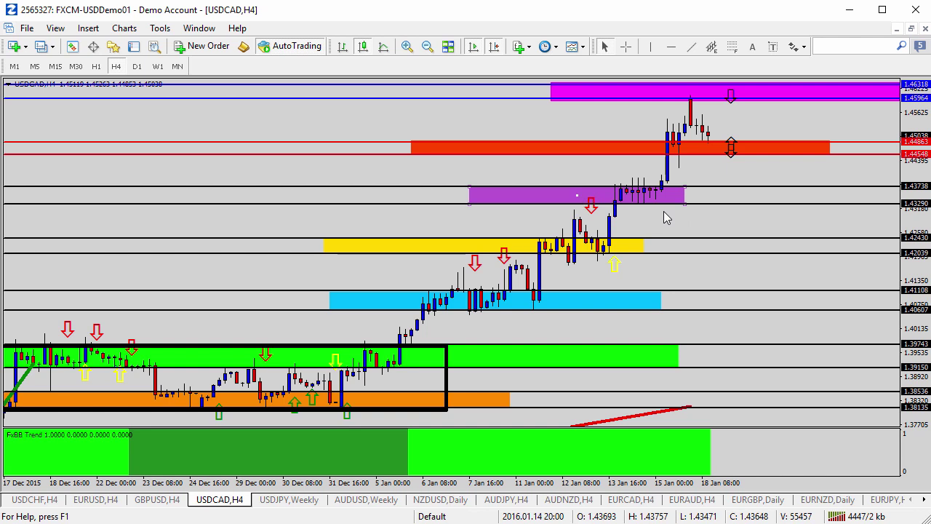
{"action": "left_click_drag", "start_coordinate": [687, 207], "coordinate": [808, 205]}
{"action": "left_click", "coordinate": [800, 46]}
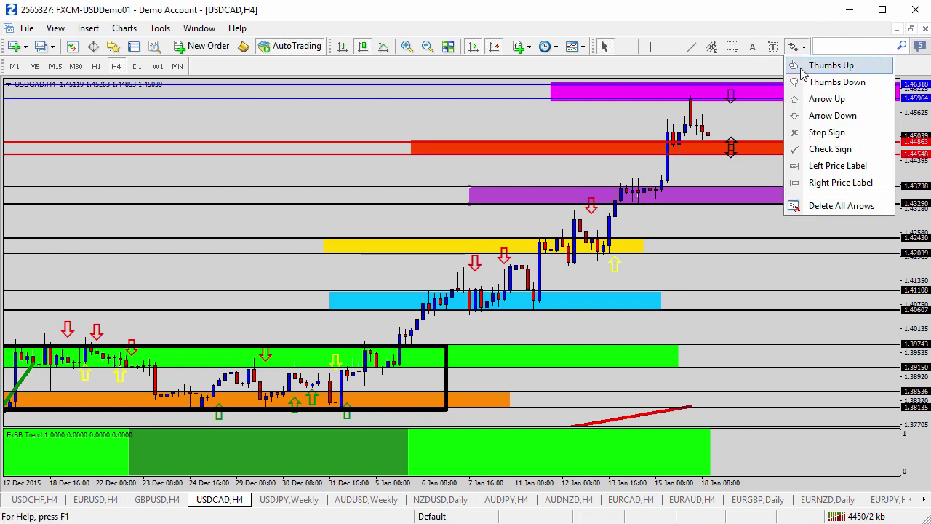
{"action": "left_click", "coordinate": [822, 98]}
{"action": "left_click", "coordinate": [731, 188]}
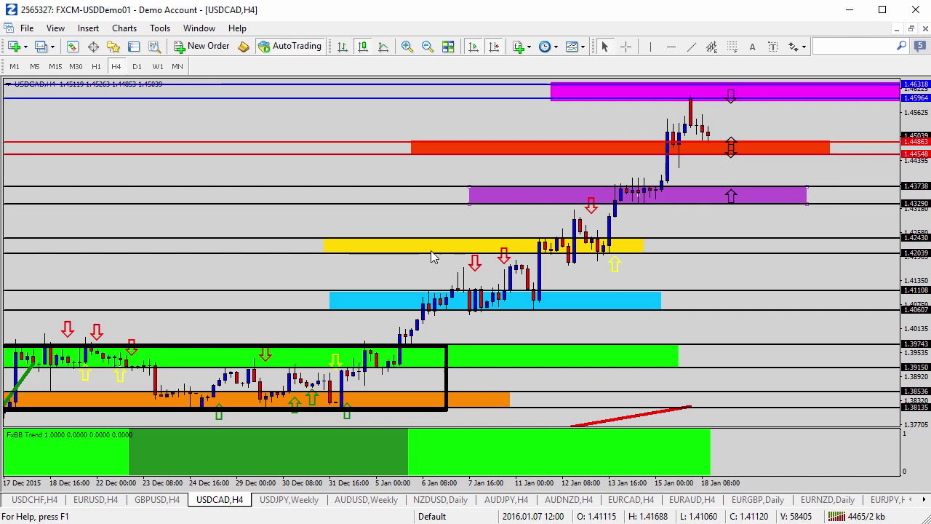
Open the USDJPY chart on the daily timeframe and place an up arrow at the purple zone's upper edge beside the latest candle.
{"action": "left_click", "coordinate": [289, 500]}
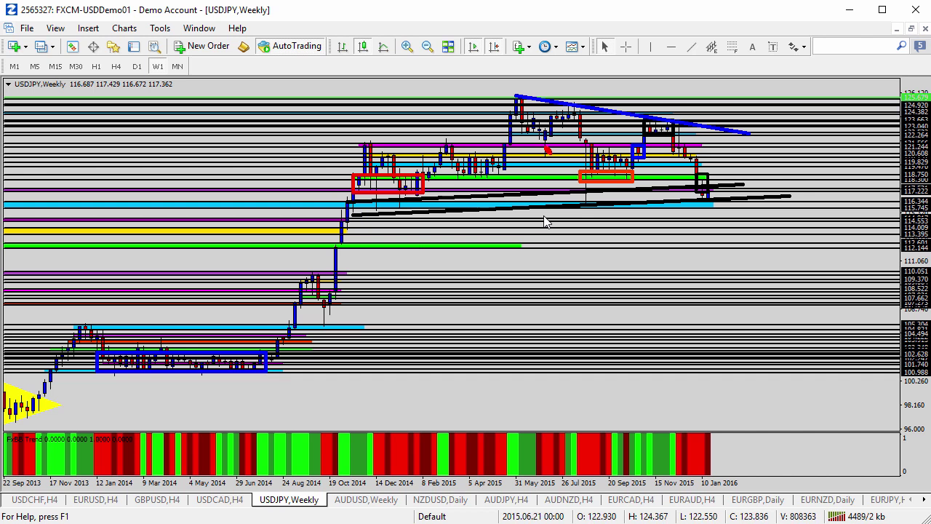
{"action": "left_click", "coordinate": [625, 46]}
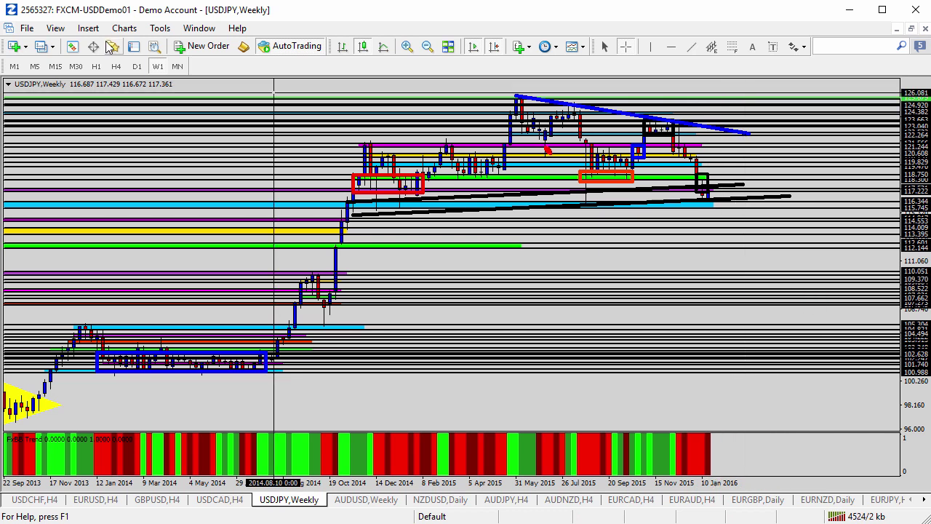
{"action": "left_click", "coordinate": [136, 67]}
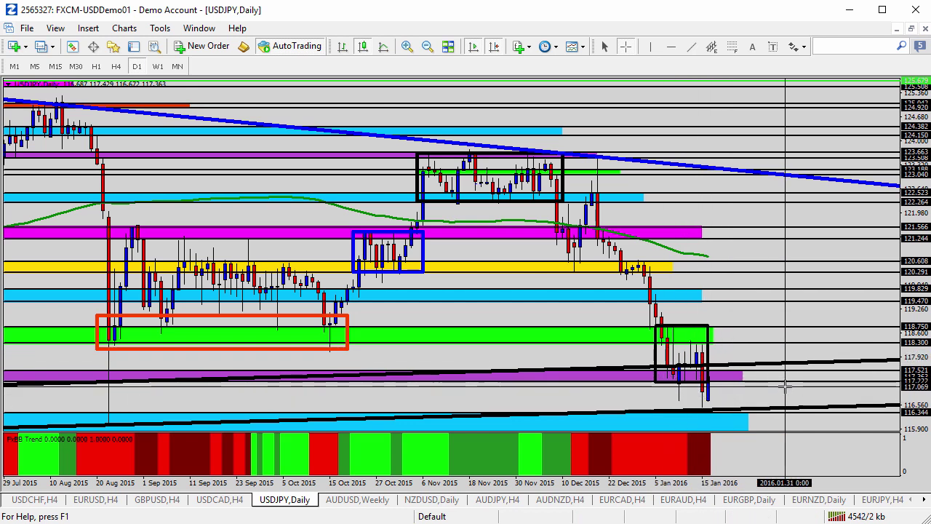
{"action": "left_click", "coordinate": [749, 387]}
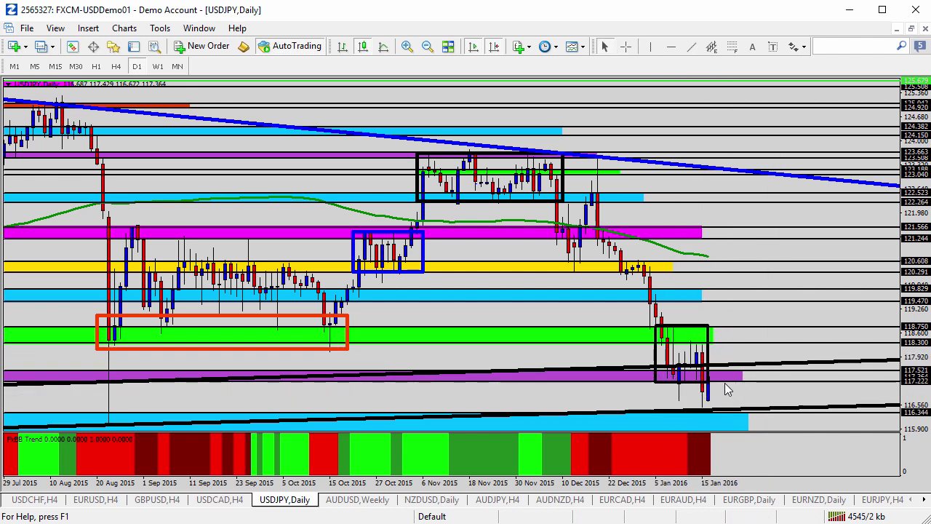
{"action": "left_click", "coordinate": [407, 45]}
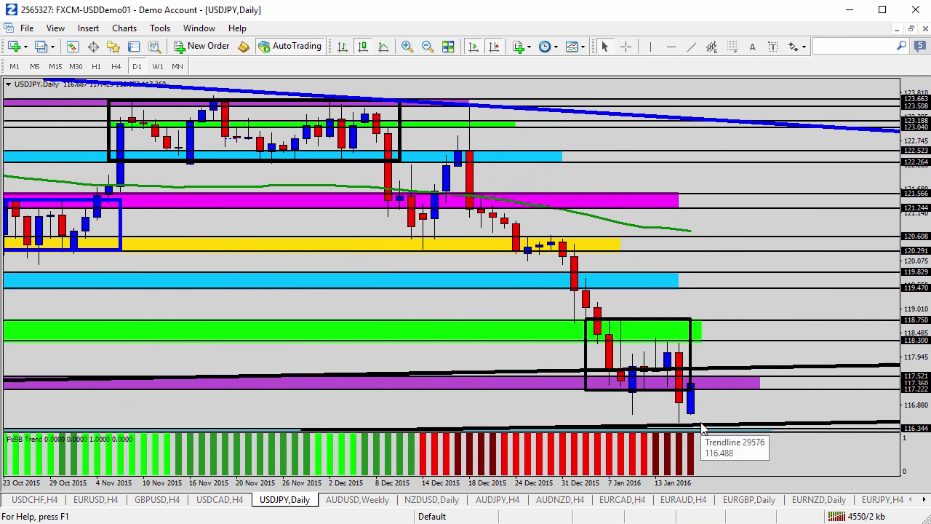
{"action": "left_click", "coordinate": [797, 48]}
{"action": "left_click", "coordinate": [808, 98]}
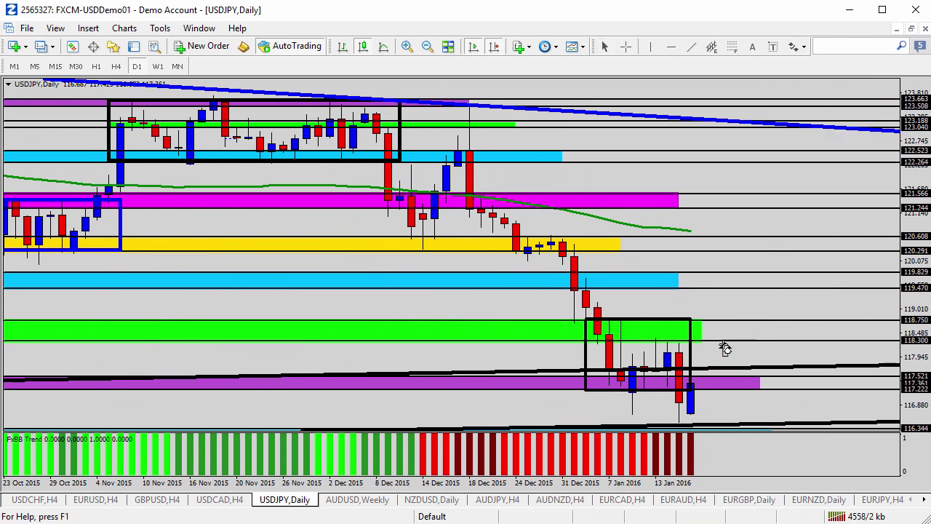
{"action": "left_click", "coordinate": [706, 366]}
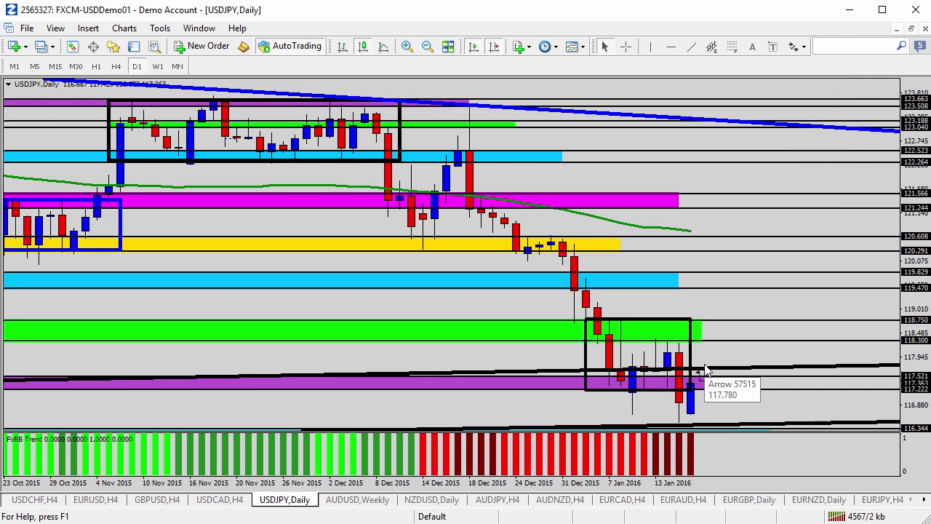
Extend the green zone and the black rectangle past the latest candle, marking the zone with an up arrow and a down arrow.
{"action": "left_click_drag", "start_coordinate": [702, 341], "coordinate": [771, 341]}
{"action": "left_click_drag", "start_coordinate": [691, 317], "coordinate": [775, 323]}
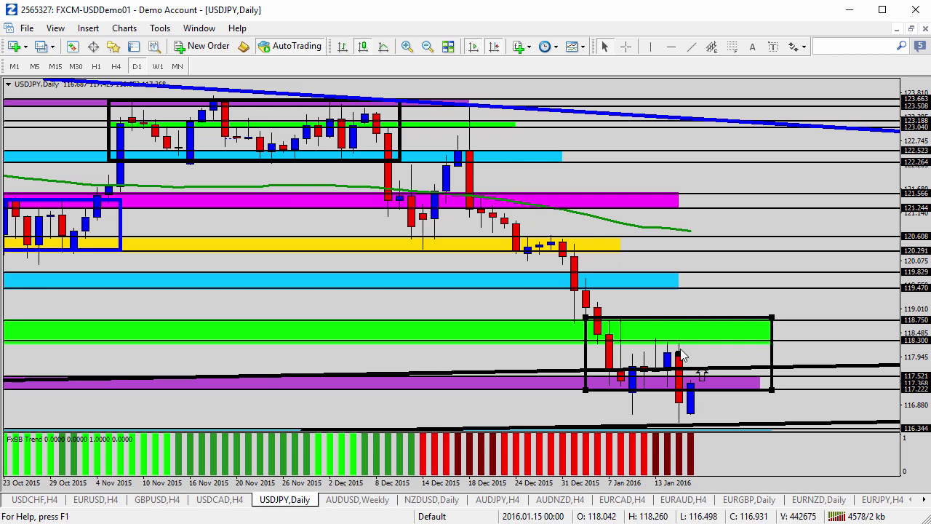
{"action": "left_click", "coordinate": [803, 46]}
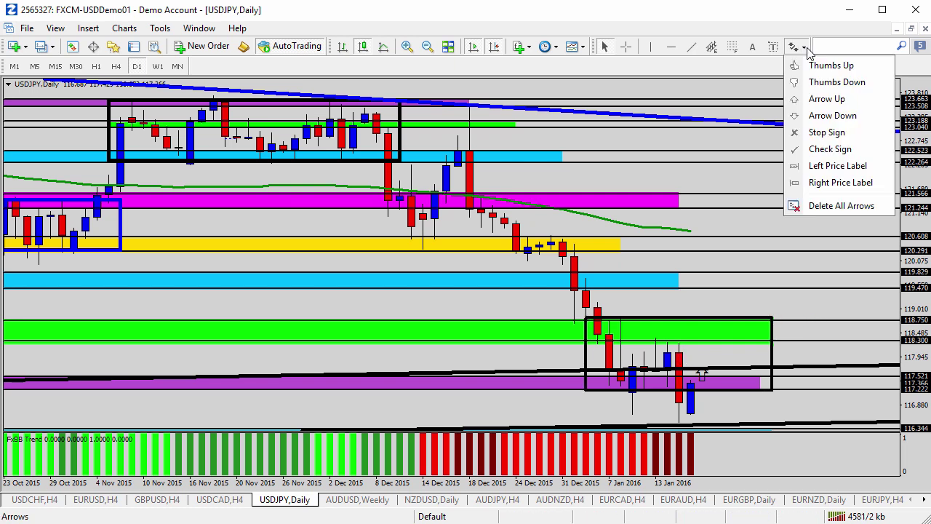
{"action": "left_click", "coordinate": [813, 116]}
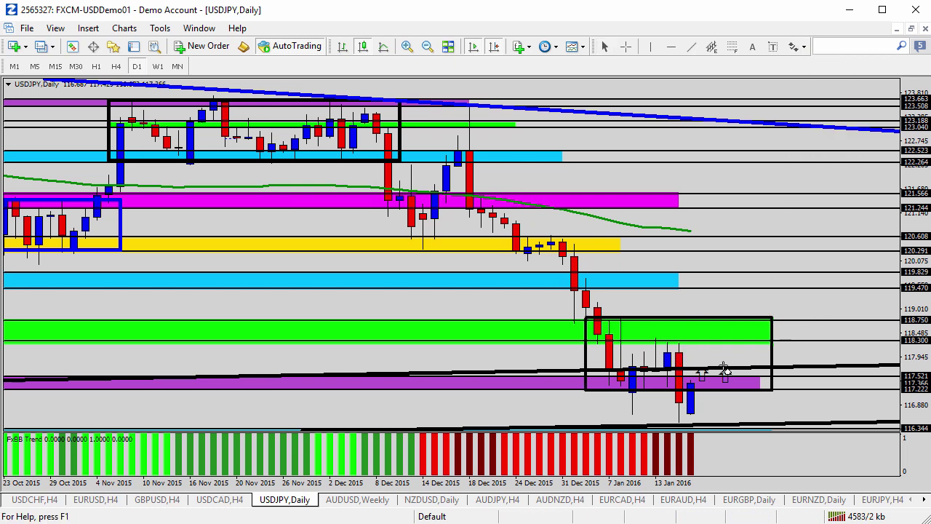
{"action": "left_click", "coordinate": [703, 313]}
{"action": "left_click", "coordinate": [804, 47]}
{"action": "left_click", "coordinate": [813, 118]}
{"action": "left_click", "coordinate": [702, 371]}
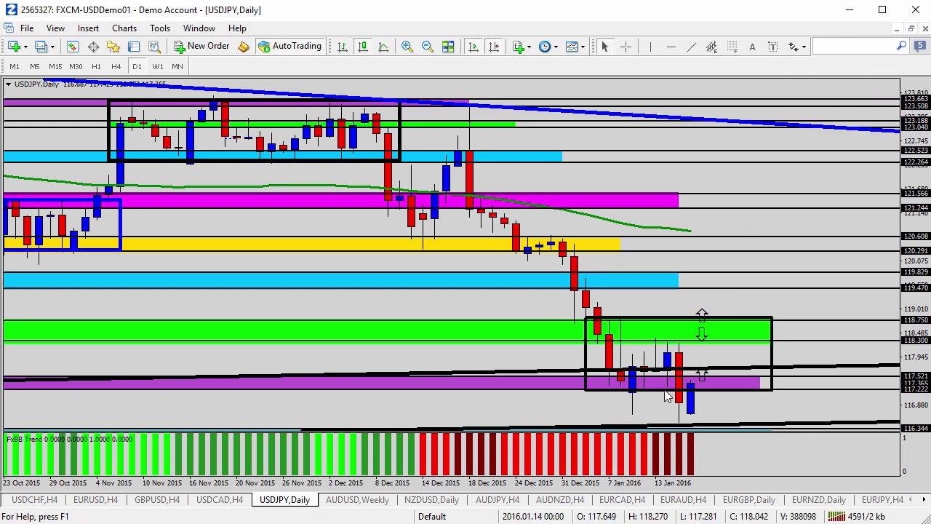
Place a down arrow at the purple zone's lower edge and an up arrow at the light-blue zone around 116.344.
{"action": "left_click", "coordinate": [804, 46]}
{"action": "left_click", "coordinate": [813, 115]}
{"action": "left_click", "coordinate": [703, 382]}
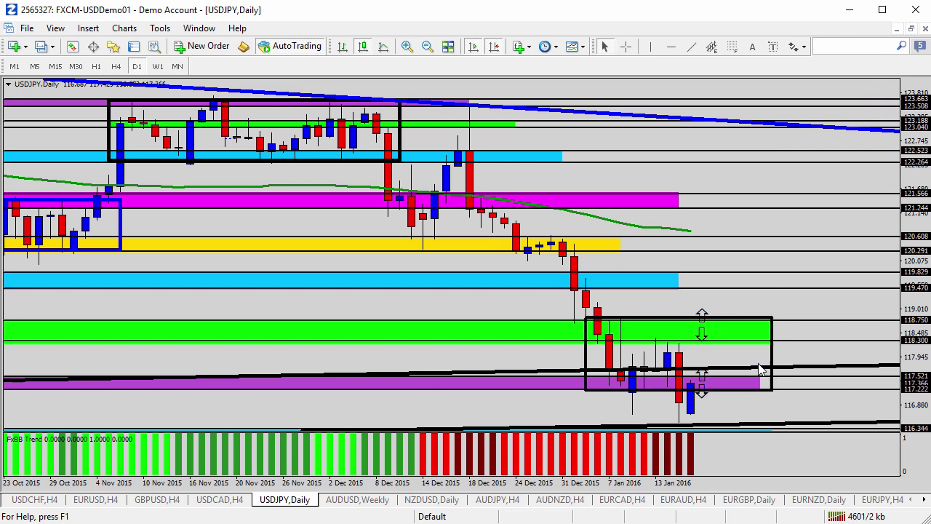
{"action": "left_click_drag", "start_coordinate": [912, 298], "coordinate": [916, 318]}
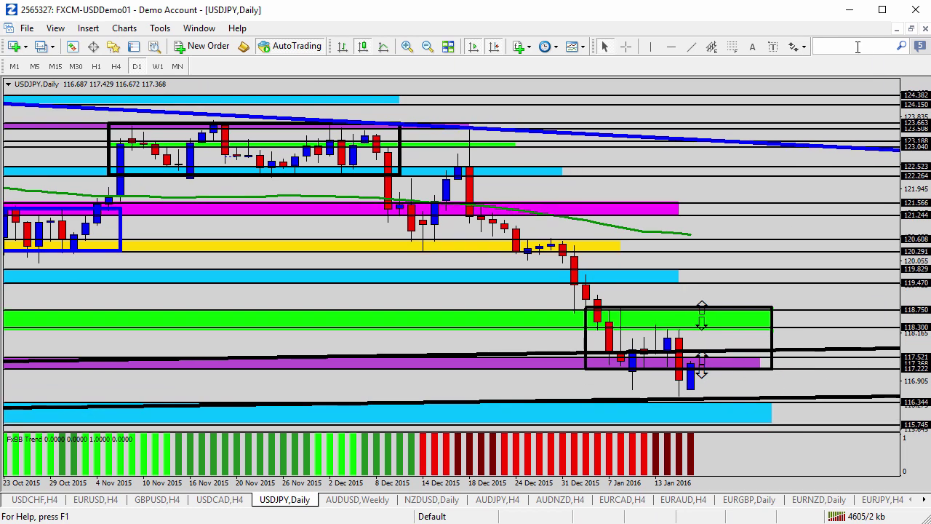
{"action": "left_click", "coordinate": [804, 47]}
{"action": "left_click", "coordinate": [803, 102]}
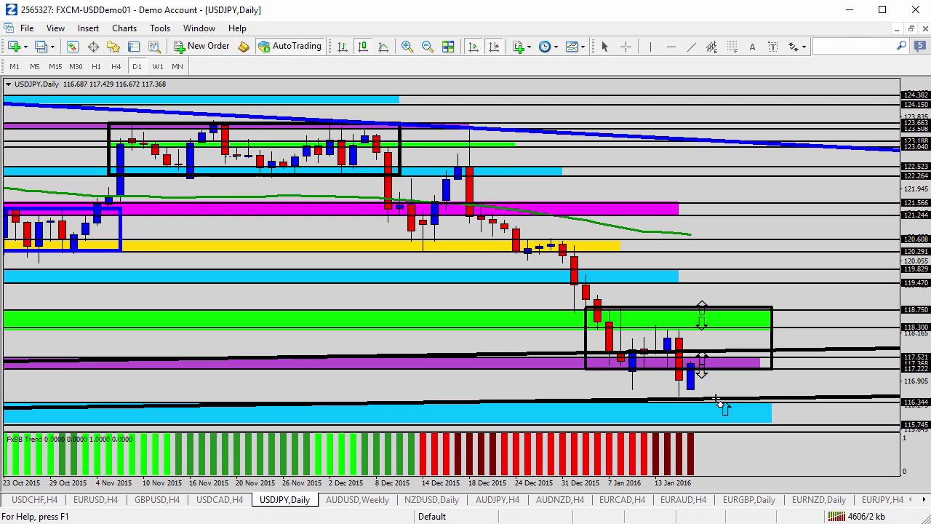
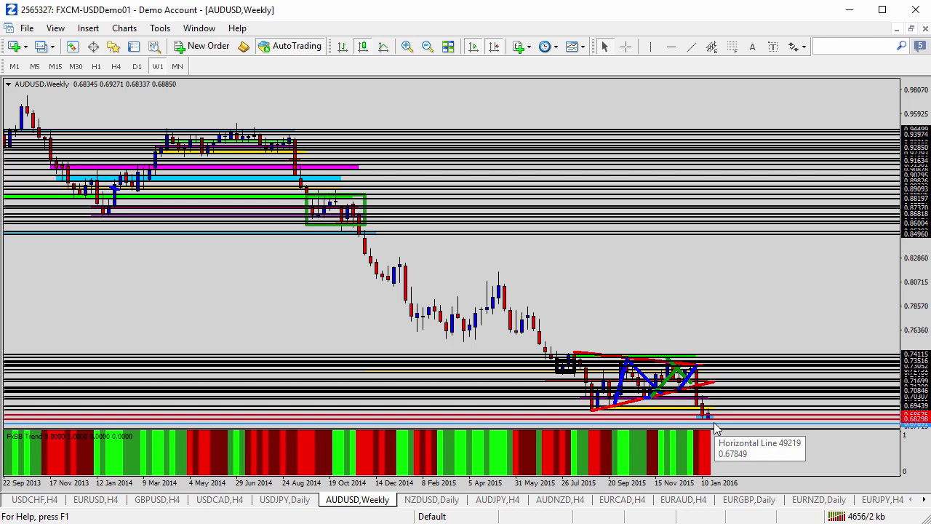
Switch AUDUSD to the daily timeframe and place a down arrow and an up arrow on the yellow zone beside the latest candle.
{"action": "mouse_move", "coordinate": [713, 417]}
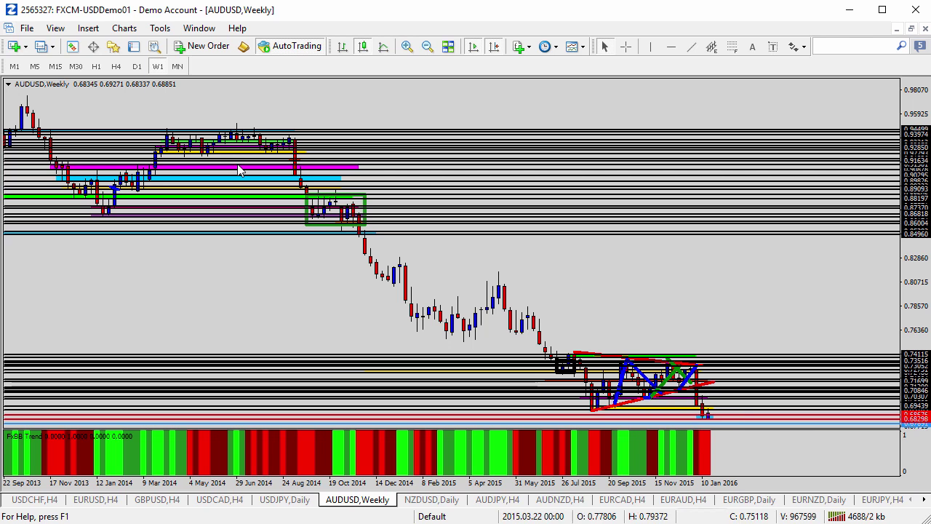
{"action": "left_click", "coordinate": [137, 65]}
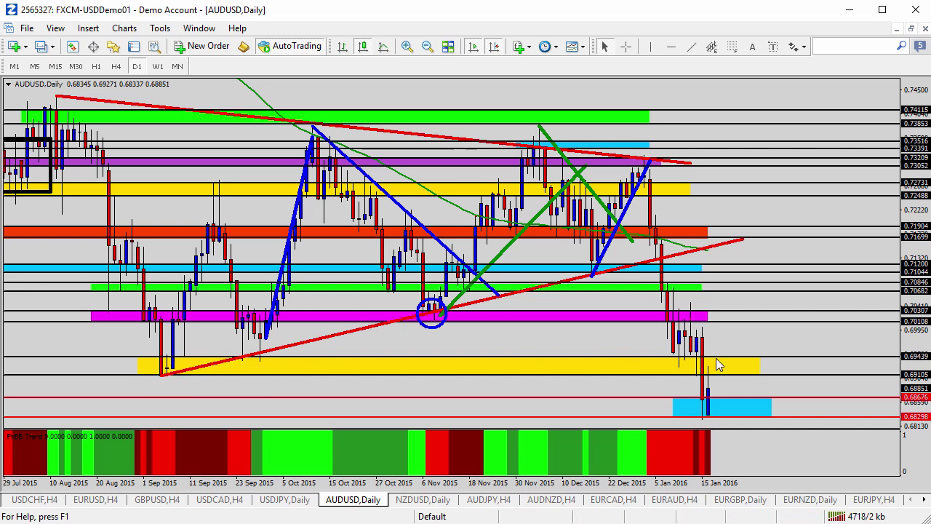
{"action": "left_click", "coordinate": [805, 45]}
{"action": "left_click", "coordinate": [828, 97]}
{"action": "left_click", "coordinate": [727, 361]}
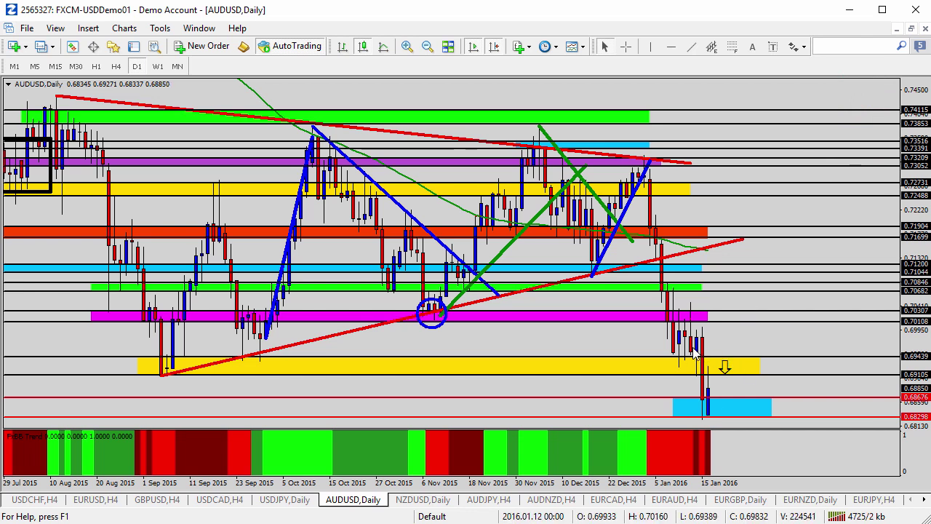
{"action": "left_click", "coordinate": [798, 47]}
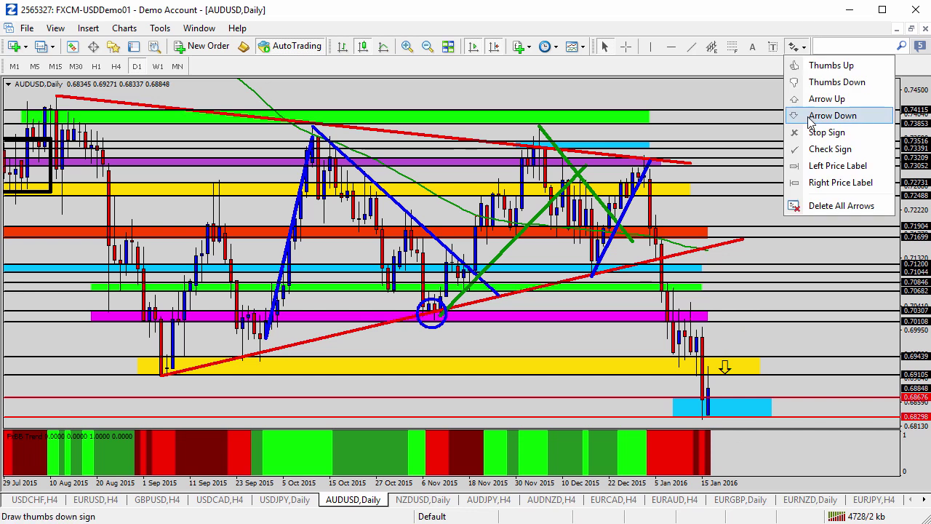
{"action": "left_click", "coordinate": [813, 96]}
{"action": "left_click", "coordinate": [725, 354]}
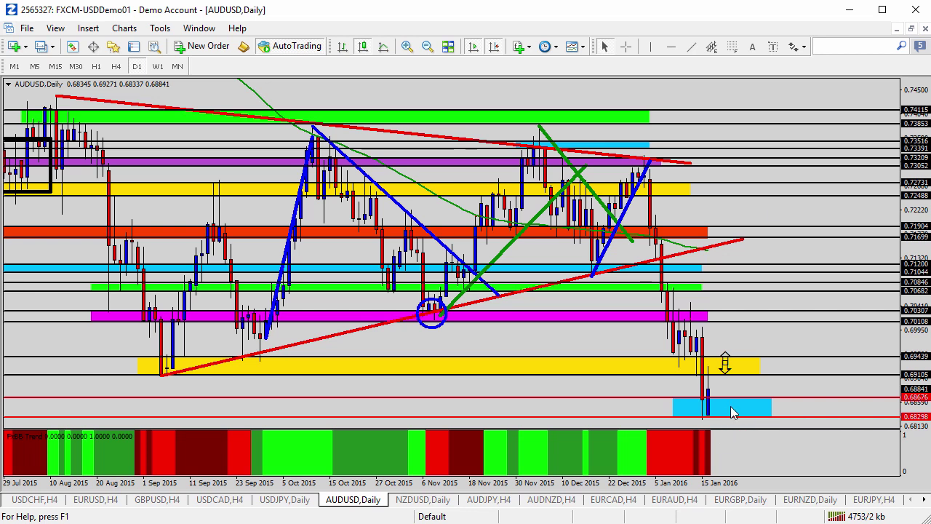
Place an up arrow at the upper edge and a down arrow at the lower edge of AUDUSD's light-blue zone beside the latest candle.
{"action": "left_click", "coordinate": [805, 48]}
{"action": "left_click", "coordinate": [809, 100]}
{"action": "left_click", "coordinate": [799, 47]}
{"action": "left_click", "coordinate": [813, 117]}
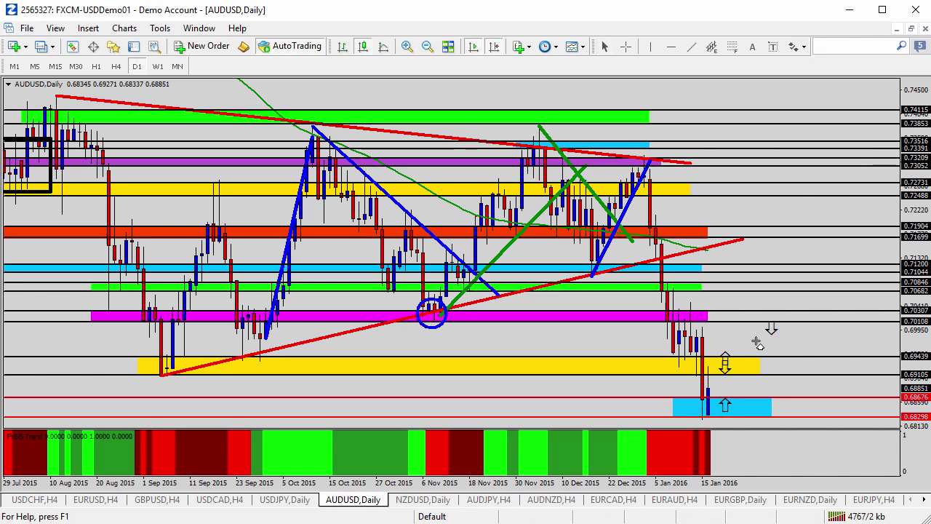
{"action": "left_click", "coordinate": [726, 411]}
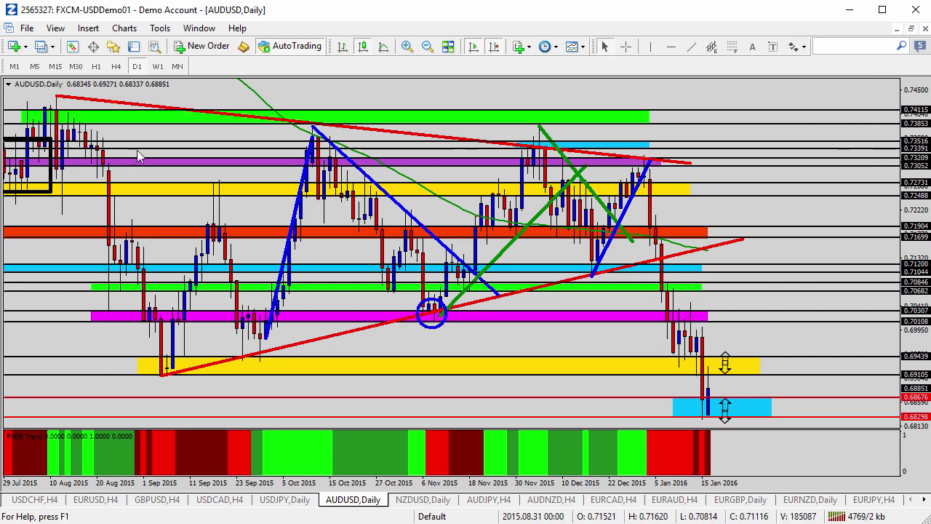
Switch AUDUSD to the H4 timeframe and lower the upper red line to 0.68635, aligning the light-blue zone's upper edge with it.
{"action": "left_click", "coordinate": [116, 67]}
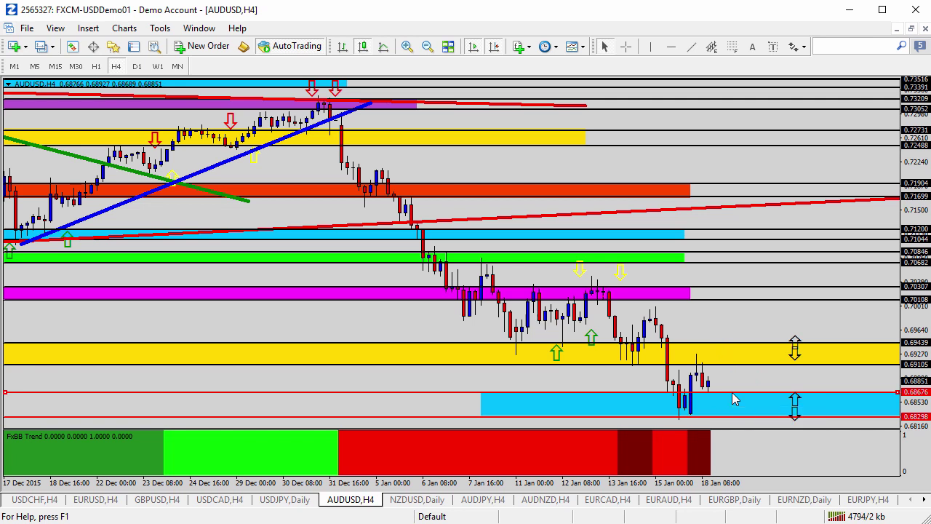
{"action": "left_click_drag", "start_coordinate": [733, 399], "coordinate": [736, 402]}
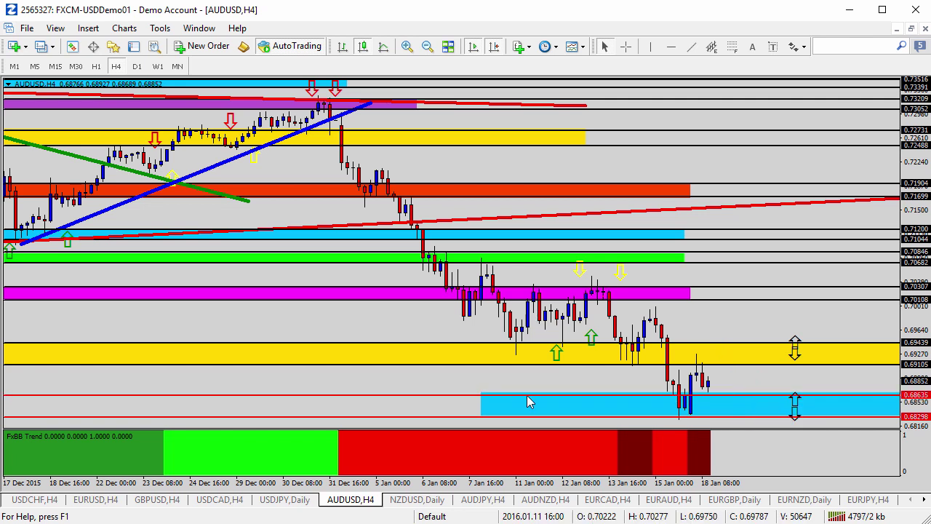
{"action": "left_click_drag", "start_coordinate": [482, 397], "coordinate": [484, 401]}
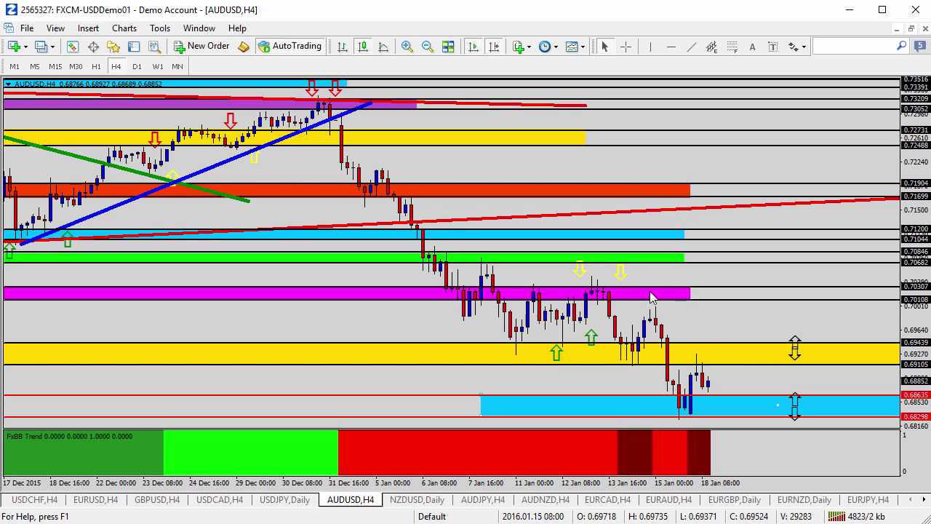
Open the NZDUSD daily chart and place a down arrow and an up arrow on the light-blue zone beside the latest candle.
{"action": "left_click", "coordinate": [427, 499]}
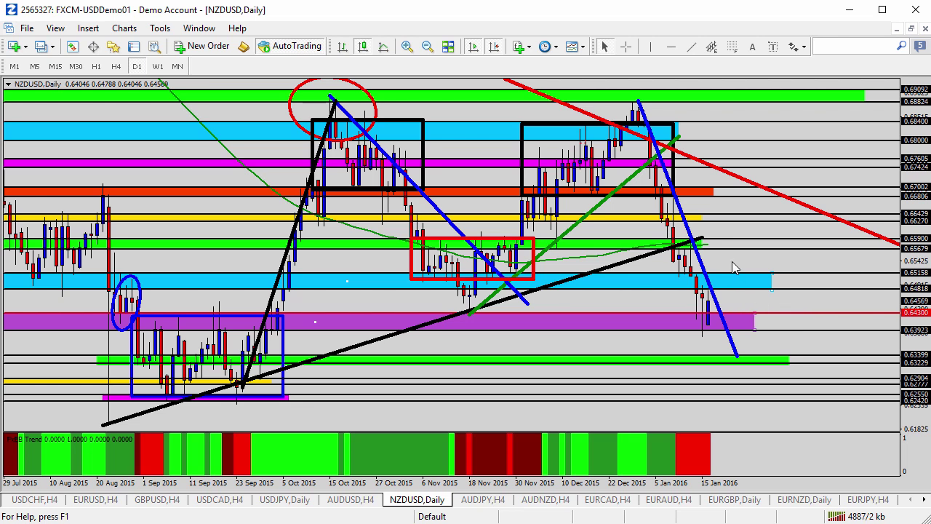
{"action": "left_click", "coordinate": [803, 47]}
{"action": "left_click", "coordinate": [833, 116]}
{"action": "left_click", "coordinate": [720, 280]}
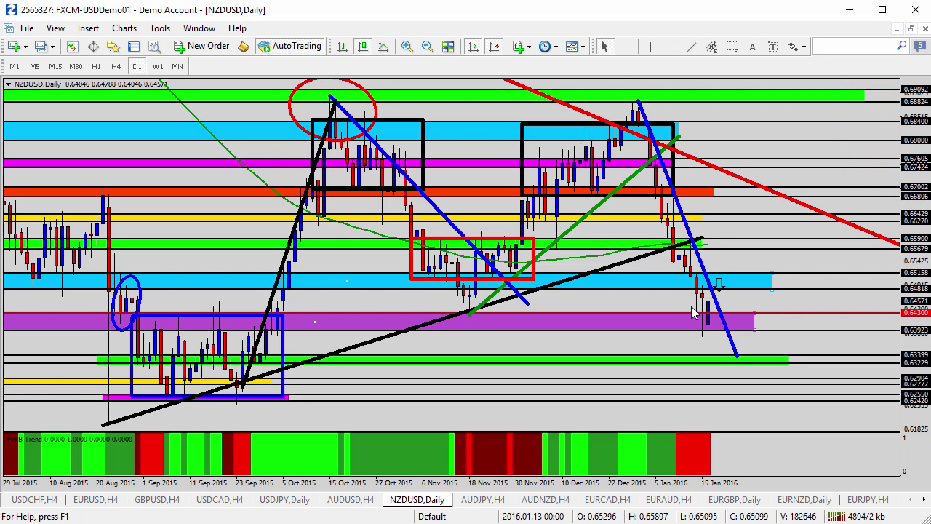
{"action": "left_click", "coordinate": [806, 48]}
{"action": "left_click", "coordinate": [807, 99]}
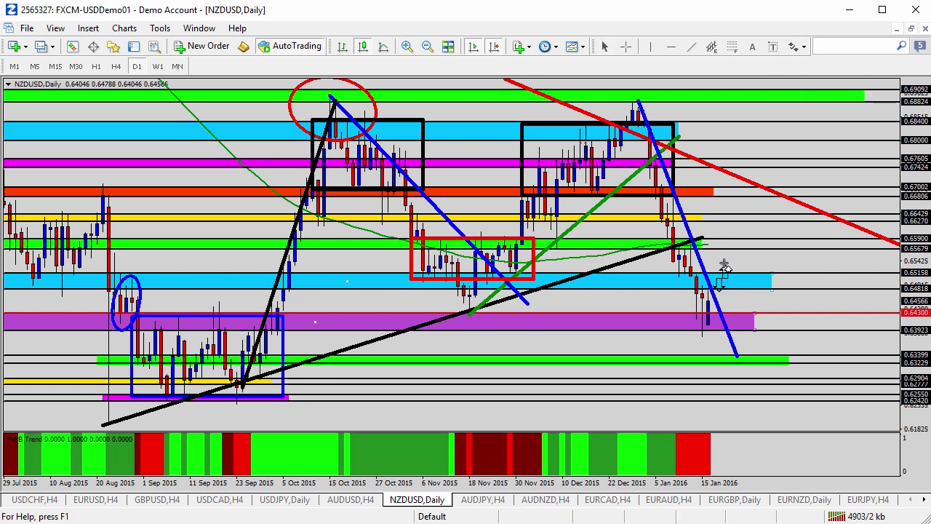
{"action": "left_click", "coordinate": [721, 276]}
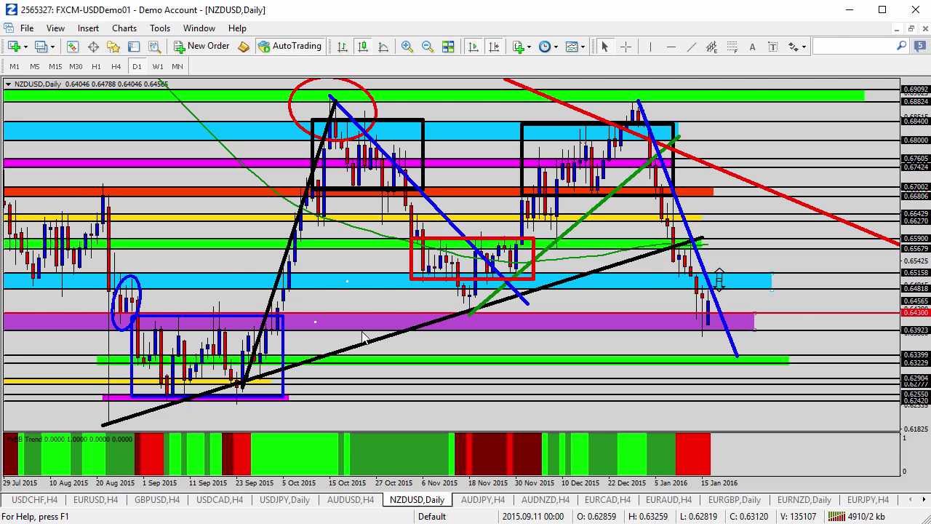
Place an up arrow and a down arrow on NZDUSD's purple zone below 0.64300, and switch the chart to the H4 timeframe.
{"action": "left_click", "coordinate": [804, 47]}
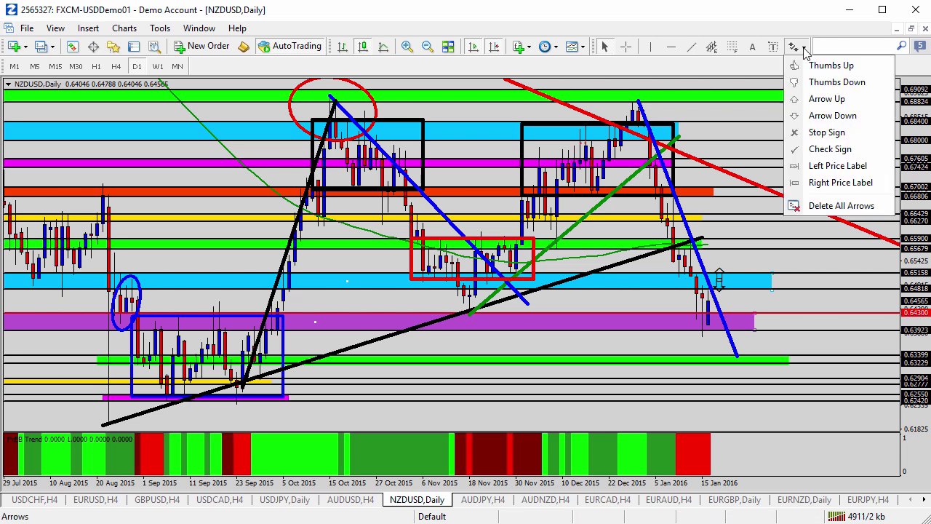
{"action": "left_click", "coordinate": [823, 98]}
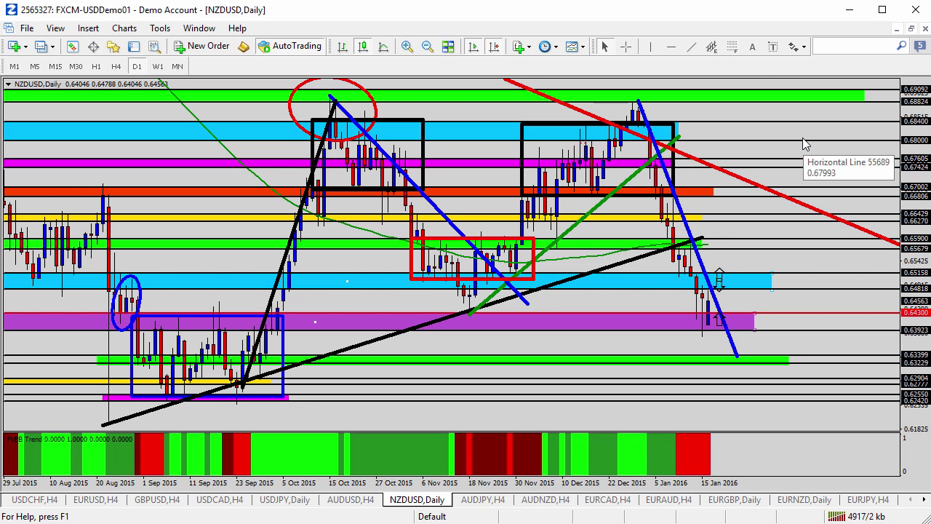
{"action": "left_click", "coordinate": [798, 47]}
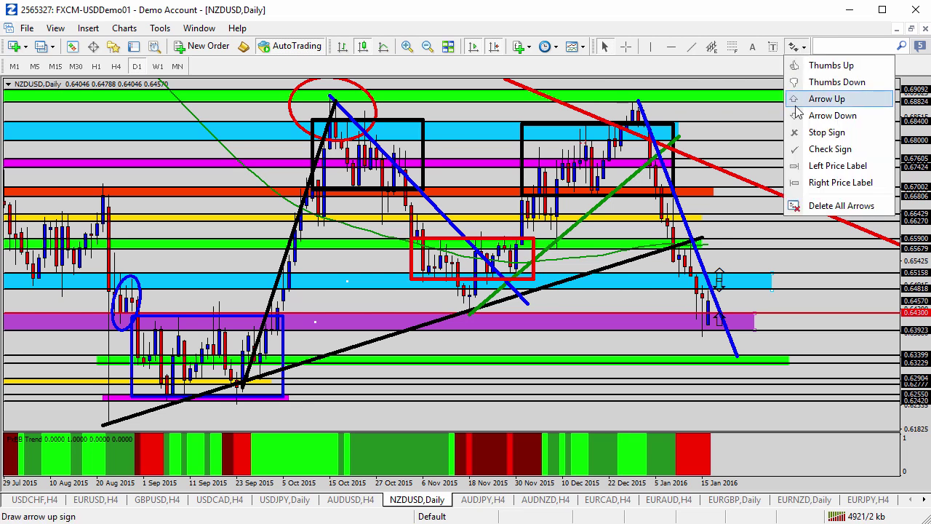
{"action": "left_click", "coordinate": [815, 116]}
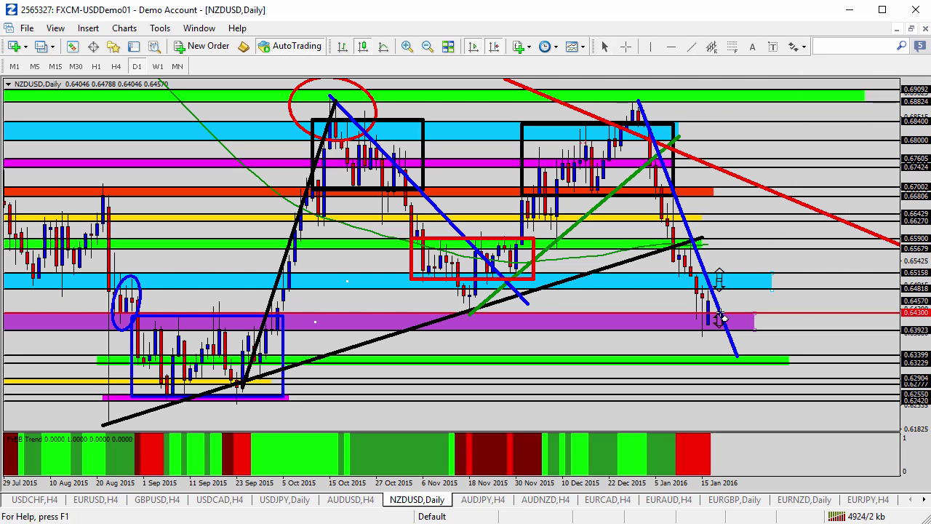
{"action": "left_click", "coordinate": [116, 67]}
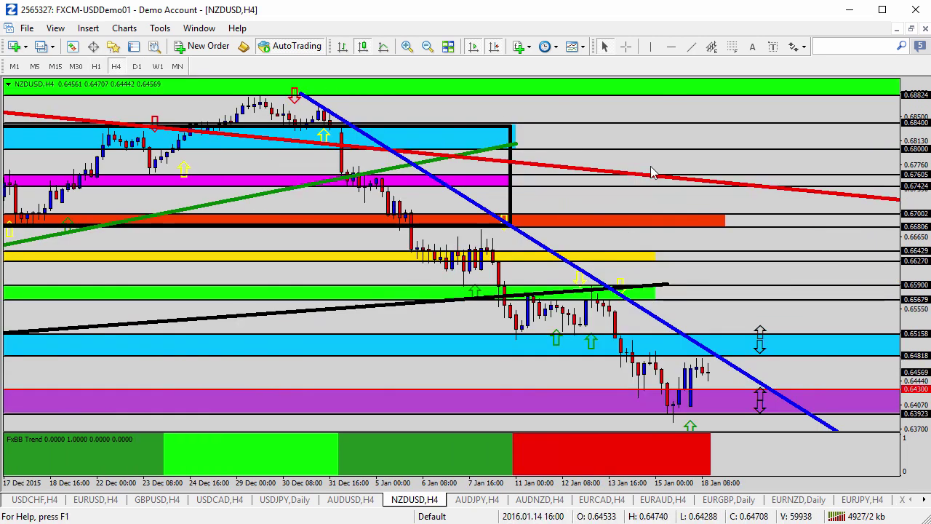